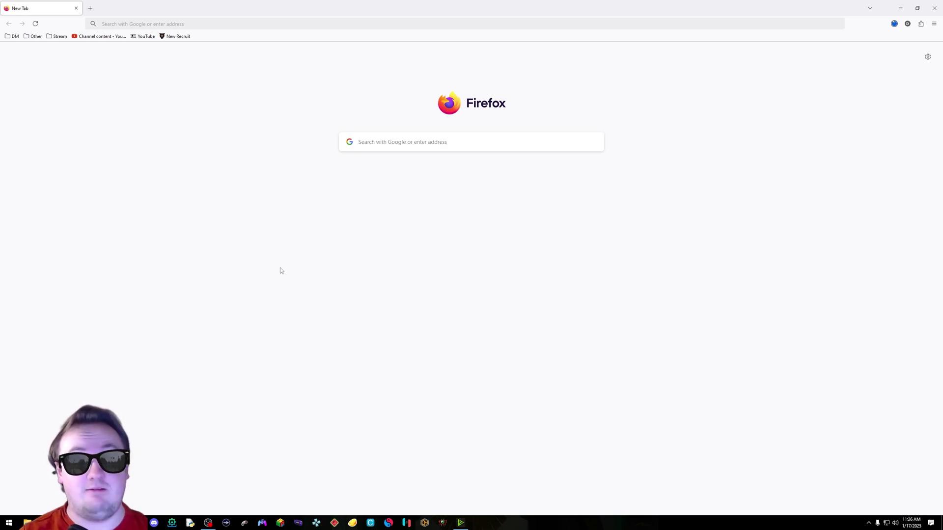
- Search the web for "gog games", open the GOG site and go to the account's game collection
{"action": "left_click", "coordinate": [378, 144]}
{"action": "type", "text": "gog games"}
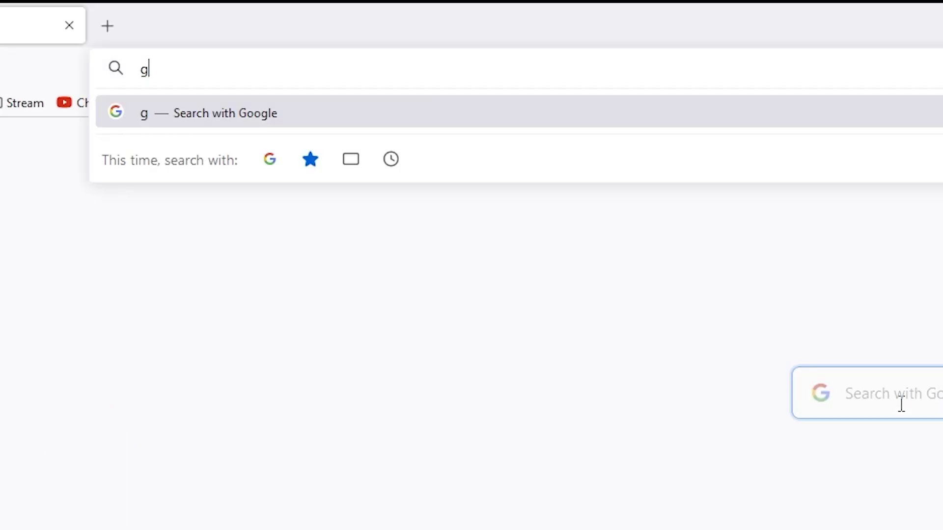
{"action": "key", "text": "Return"}
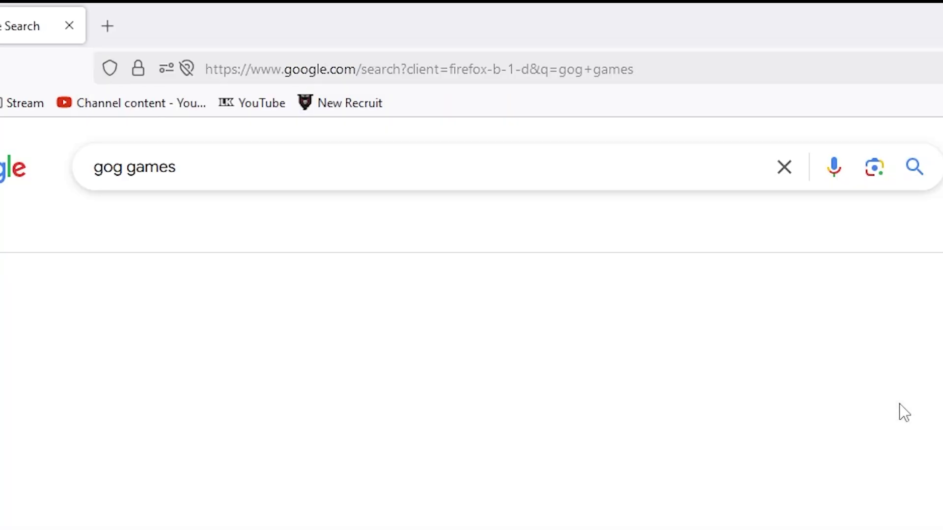
{"action": "left_click", "coordinate": [374, 341]}
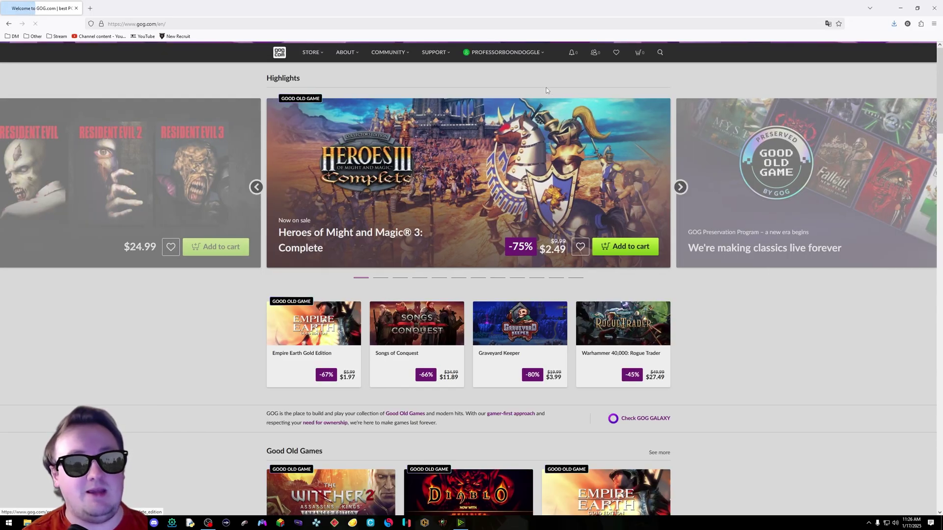
{"action": "mouse_move", "coordinate": [942, 166]}
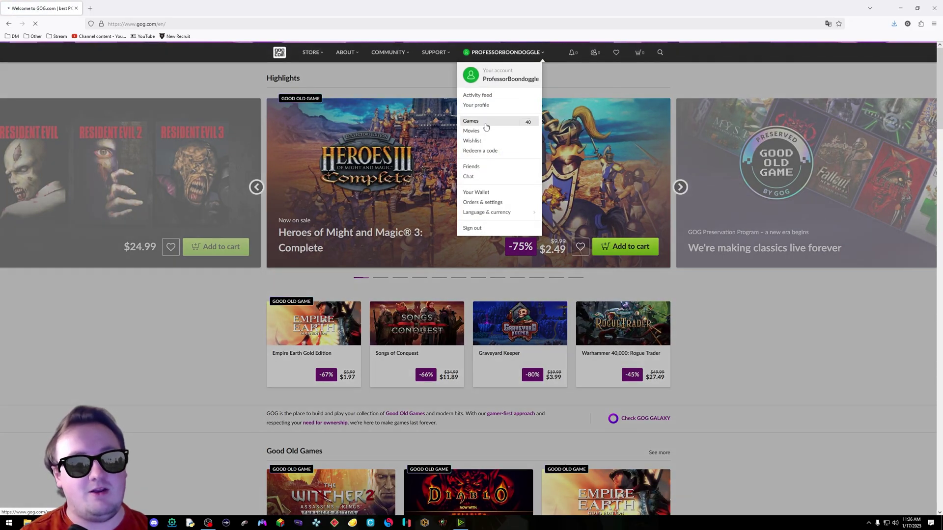
{"action": "left_click", "coordinate": [486, 127]}
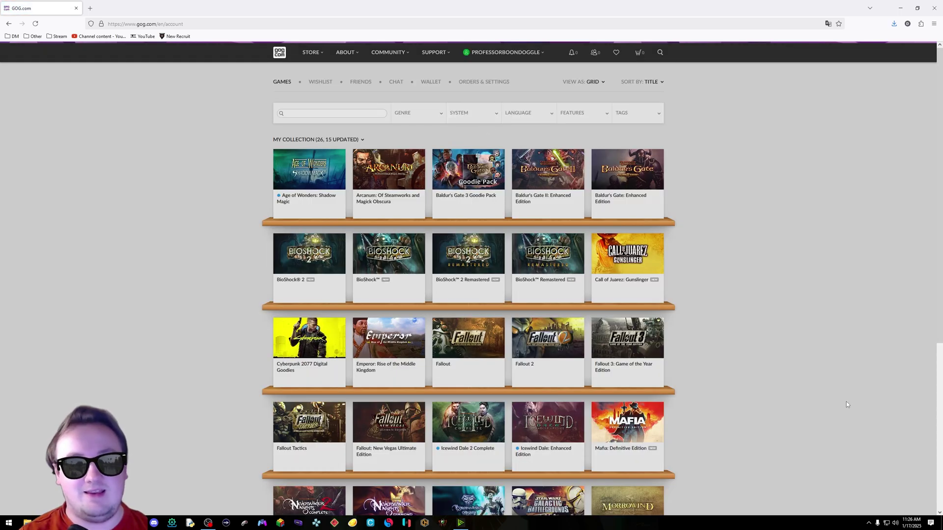
- Open The Elder Scrolls III: Morrowind GOTY Edition in the collection and run its downloaded setup .exe file
{"action": "scroll", "coordinate": [786, 373], "scroll_direction": "down", "scroll_amount": 5}
{"action": "left_click", "coordinate": [634, 265]}
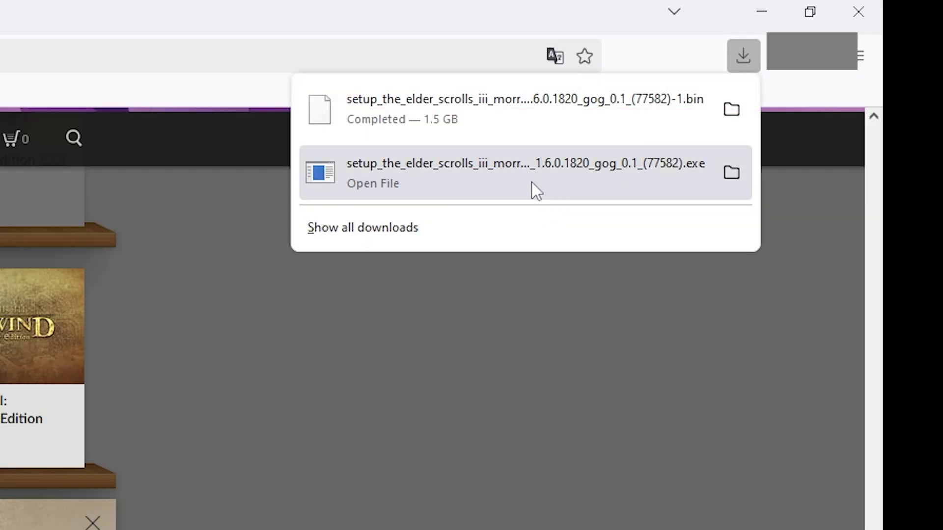
{"action": "left_click", "coordinate": [473, 177]}
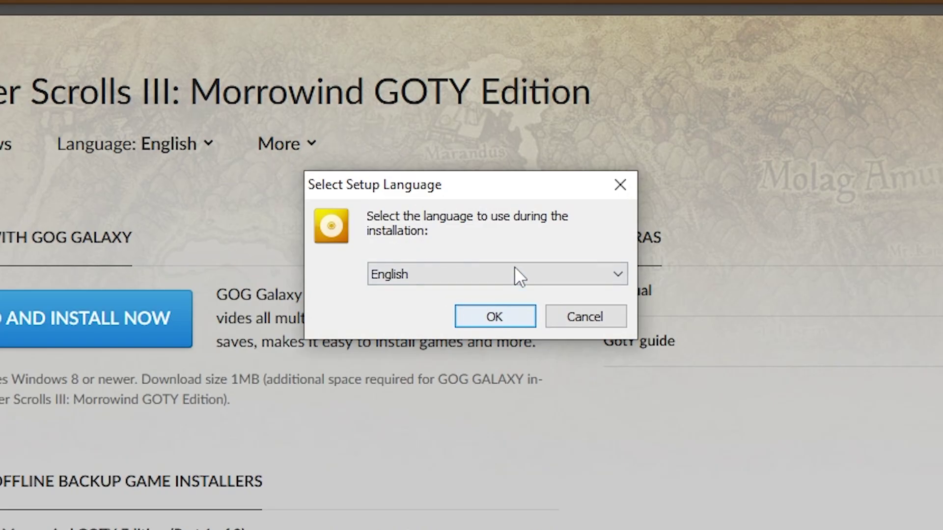
- Keep English as the setup language and install the game to F:\Games\Morrowind
{"action": "left_click", "coordinate": [514, 274]}
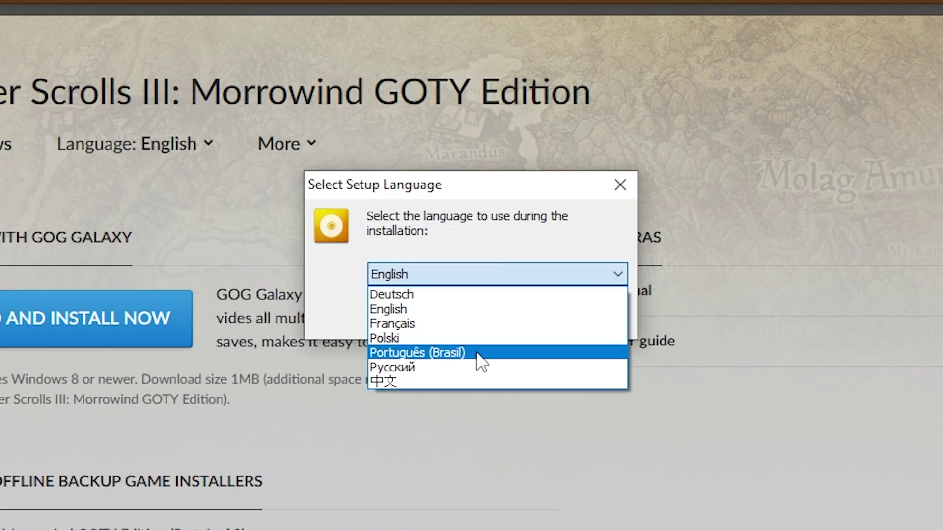
{"action": "left_click", "coordinate": [462, 224]}
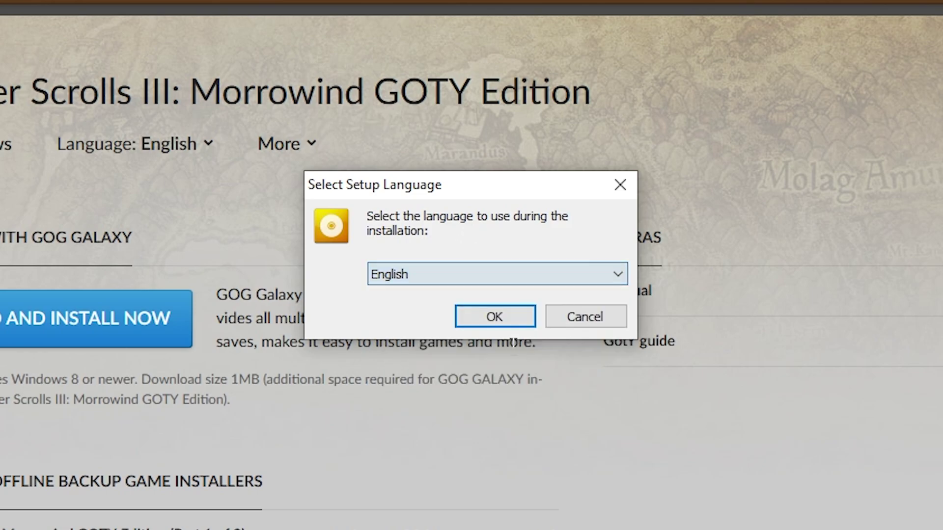
{"action": "left_click", "coordinate": [493, 317]}
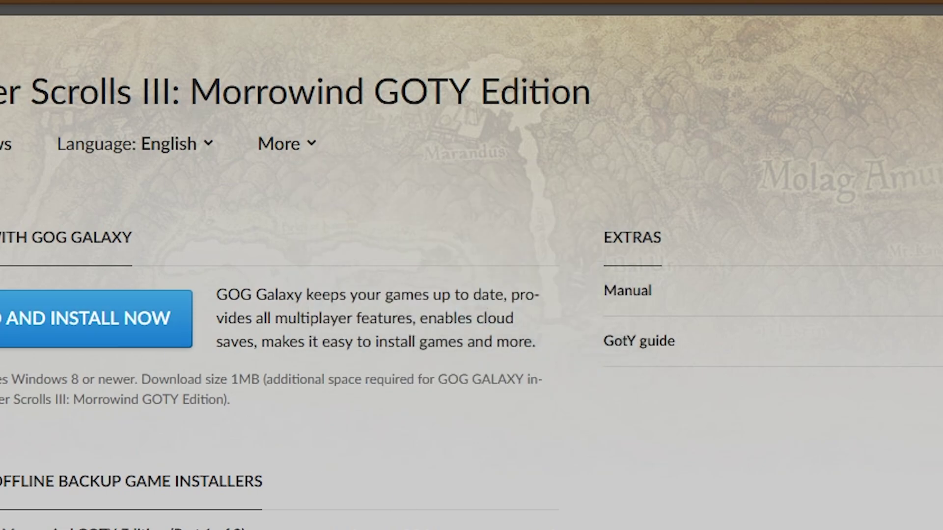
{"action": "left_click", "coordinate": [145, 469]}
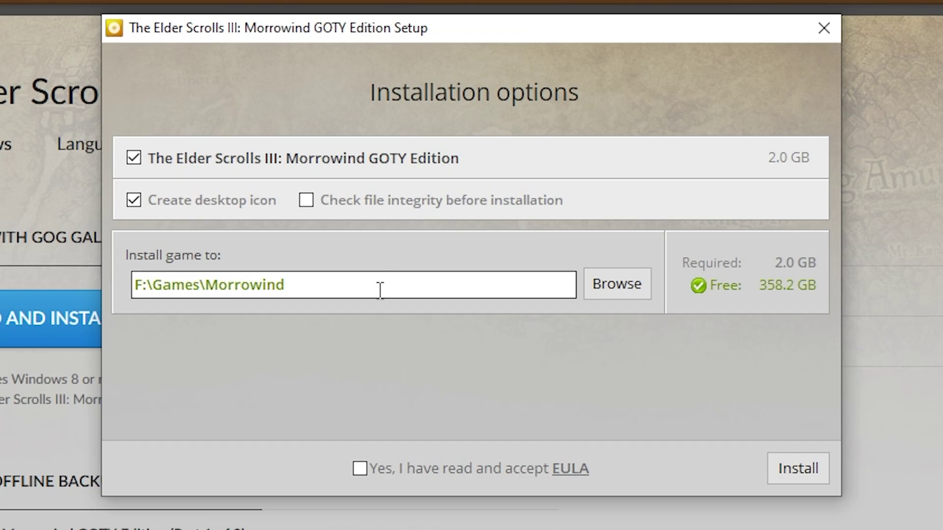
{"action": "left_click", "coordinate": [798, 470]}
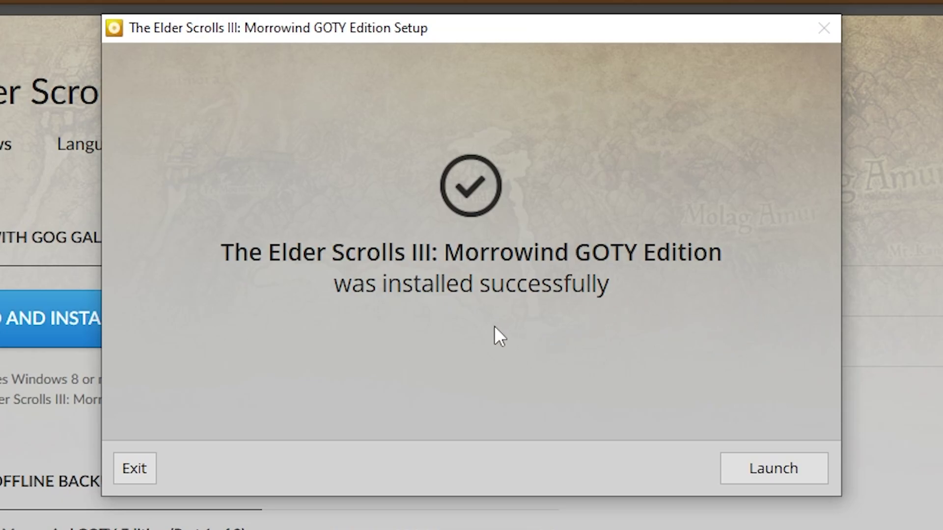
- Start the Morrowind launcher and enable all eight plugin files in Data Files, from adamantiumarmor.esp to bcsounds.esp
{"action": "left_click", "coordinate": [768, 476]}
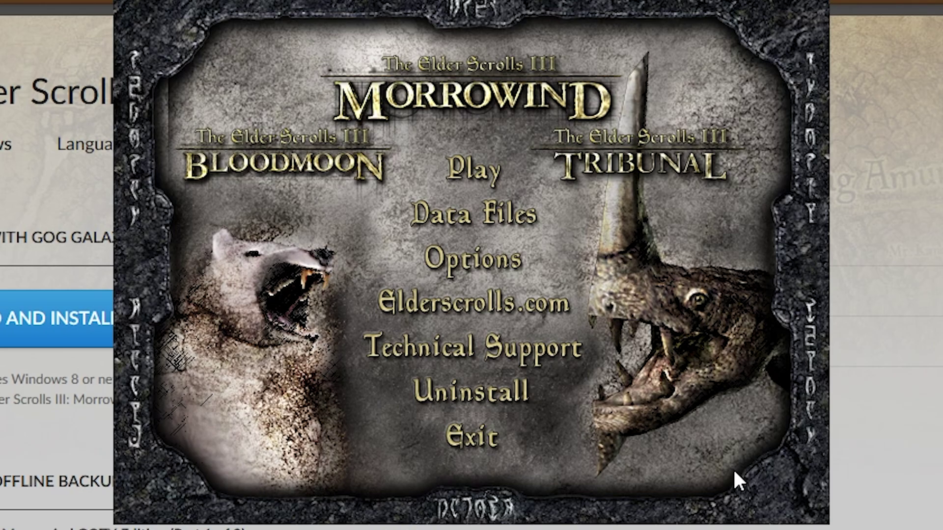
{"action": "left_click", "coordinate": [485, 212]}
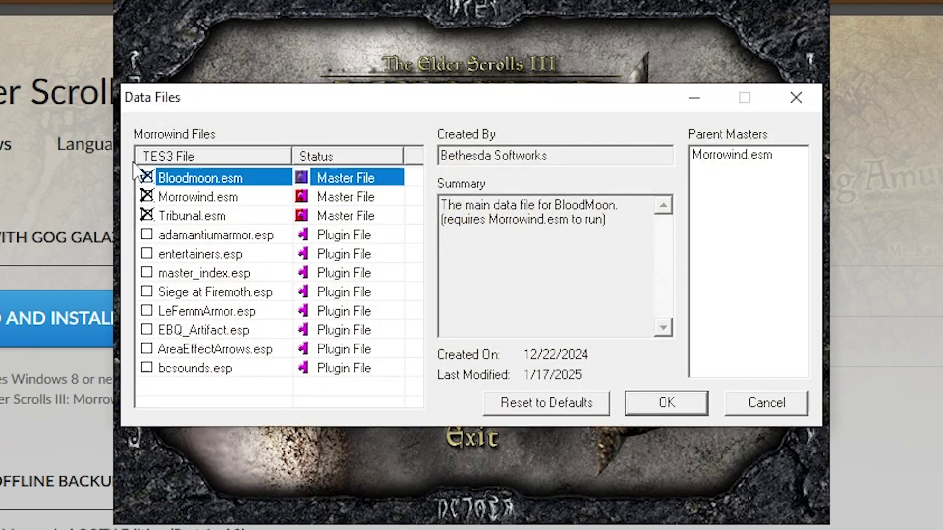
{"action": "left_click", "coordinate": [147, 235]}
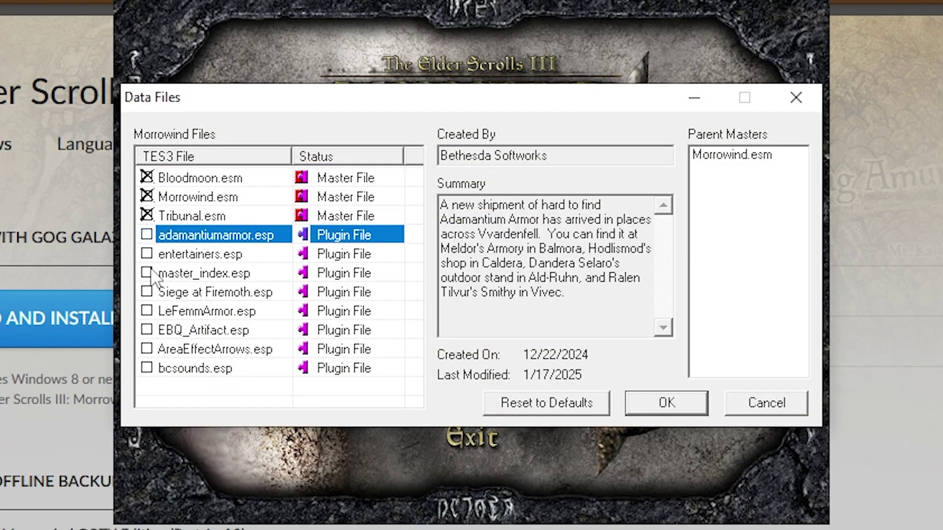
{"action": "left_click", "coordinate": [153, 273]}
{"action": "left_click", "coordinate": [147, 254]}
{"action": "left_click", "coordinate": [148, 273]}
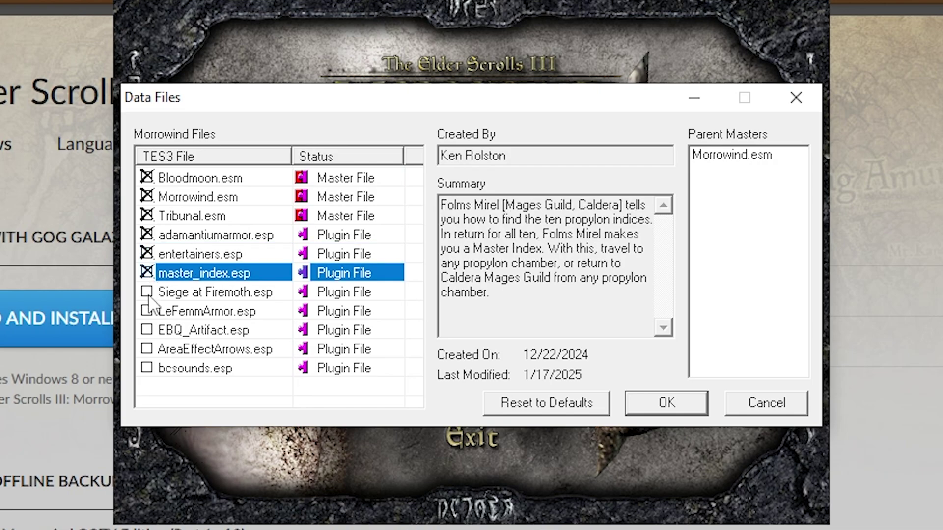
{"action": "left_click", "coordinate": [147, 292]}
{"action": "left_click", "coordinate": [148, 312]}
{"action": "left_click", "coordinate": [147, 330]}
{"action": "left_click", "coordinate": [147, 349]}
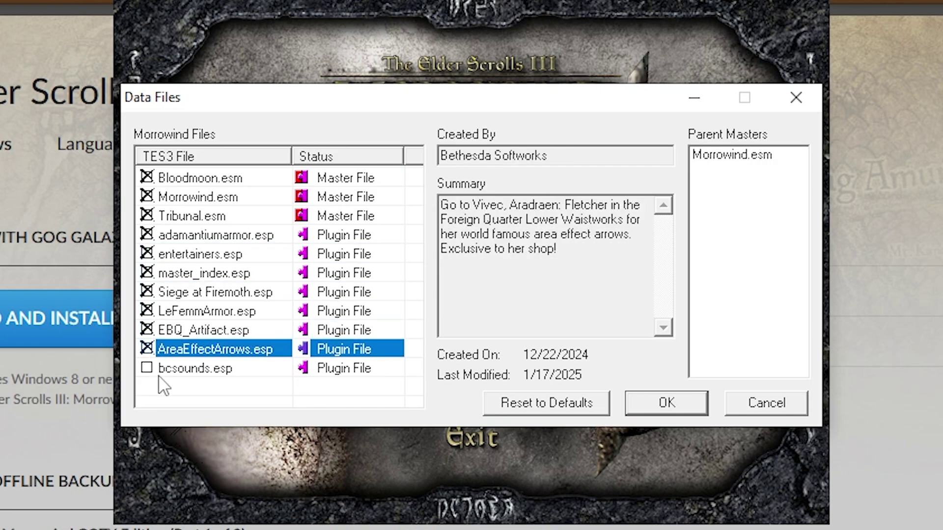
{"action": "left_click", "coordinate": [146, 369]}
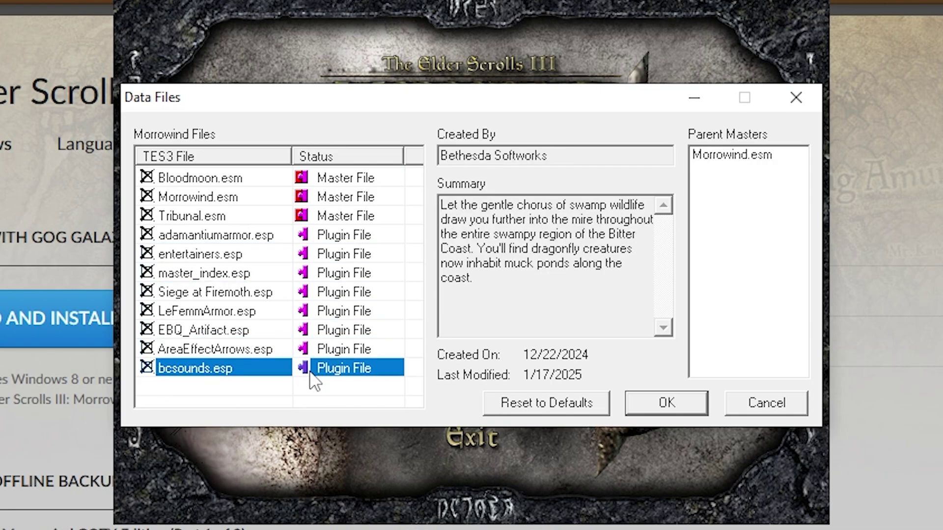
{"action": "left_click", "coordinate": [667, 404]}
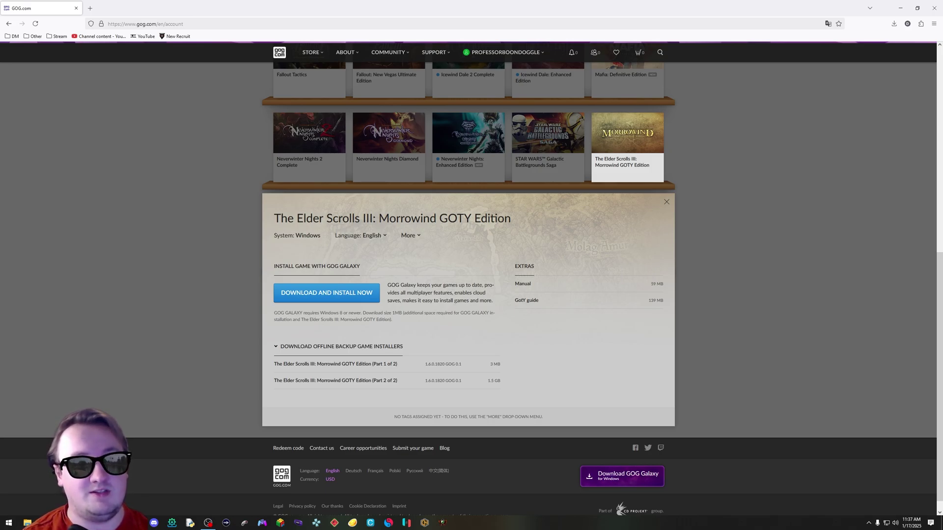
- Search for "morrowind nexus mods" in a new browser tab and open the Morrowind Nexus site
{"action": "left_click", "coordinate": [91, 9]}
{"action": "type", "text": "n"}
{"action": "key", "text": "BackSpace"}
{"action": "type", "text": "morrowind nex"}
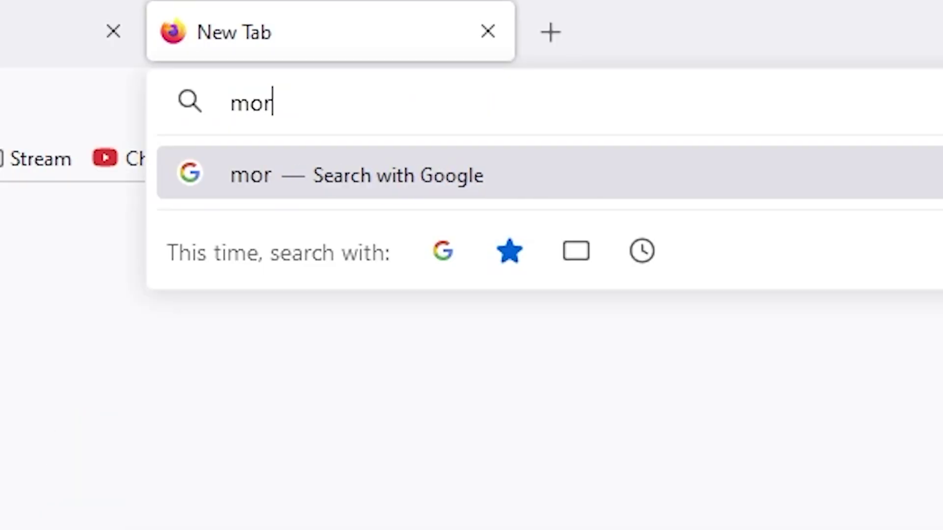
{"action": "type", "text": "us mods"}
{"action": "key", "text": "Return"}
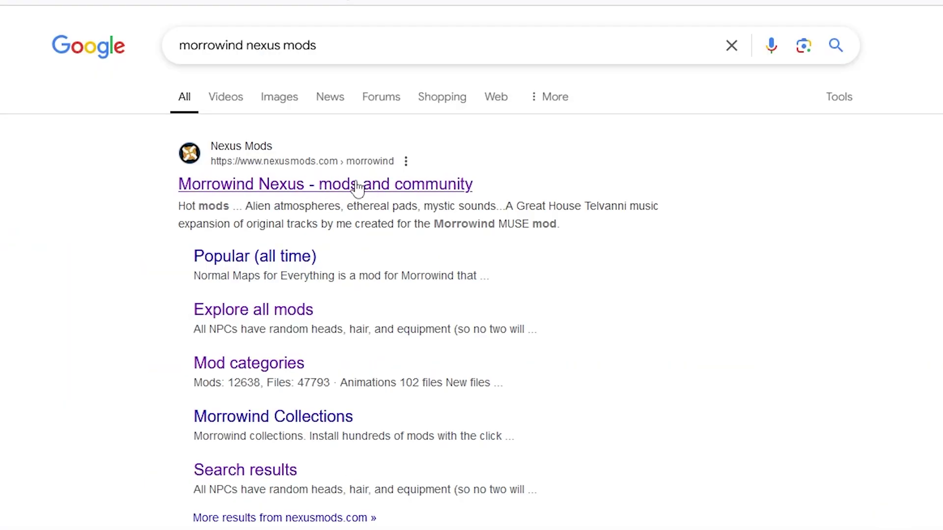
{"action": "left_click", "coordinate": [413, 184]}
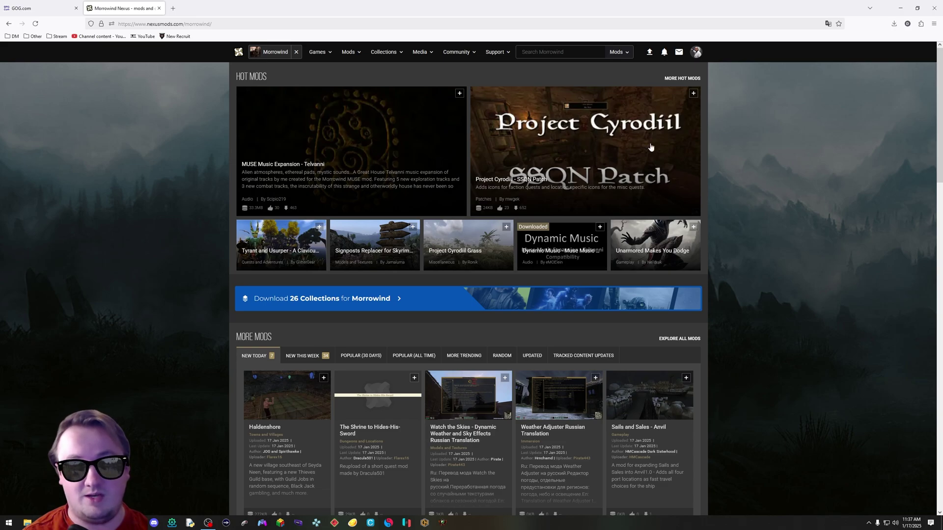
{"action": "left_click", "coordinate": [696, 51]}
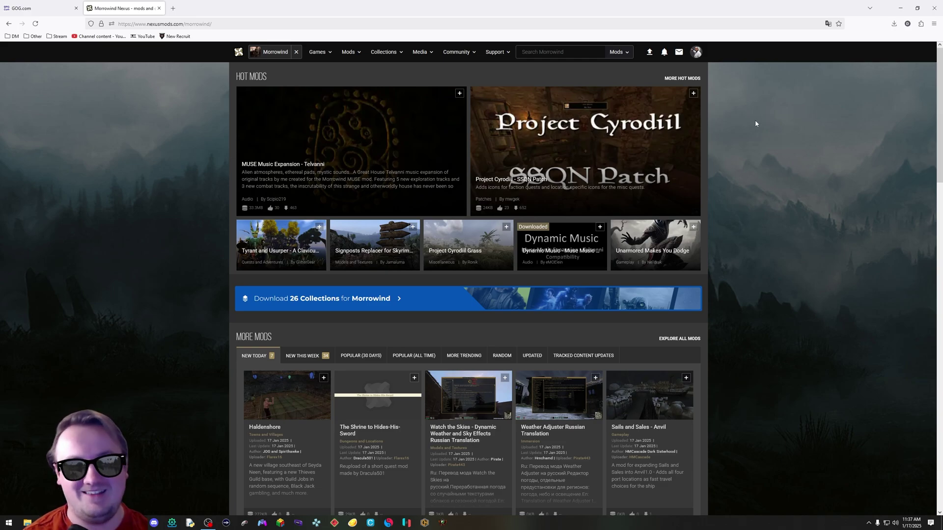
- Search the Morrowind mods for "affresh" and open the AFFresh mod page
{"action": "left_click", "coordinate": [541, 52]}
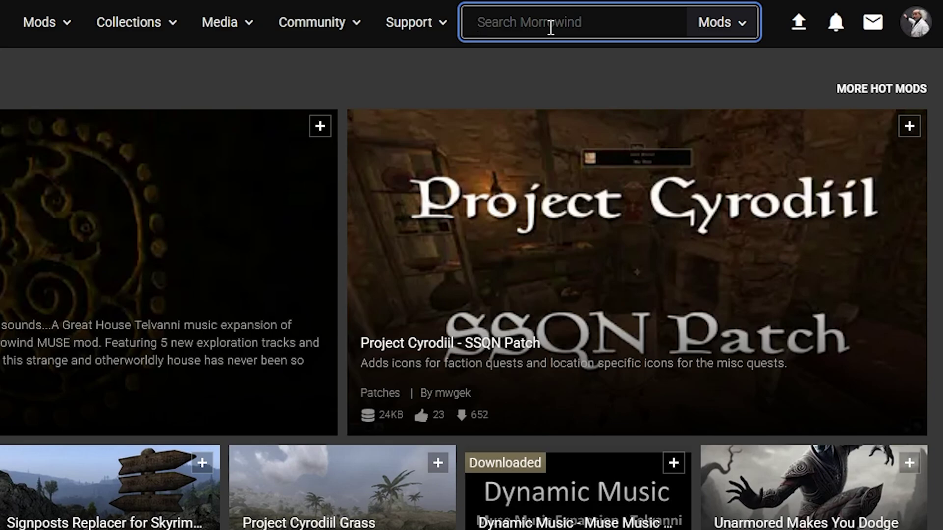
{"action": "type", "text": "affresh"}
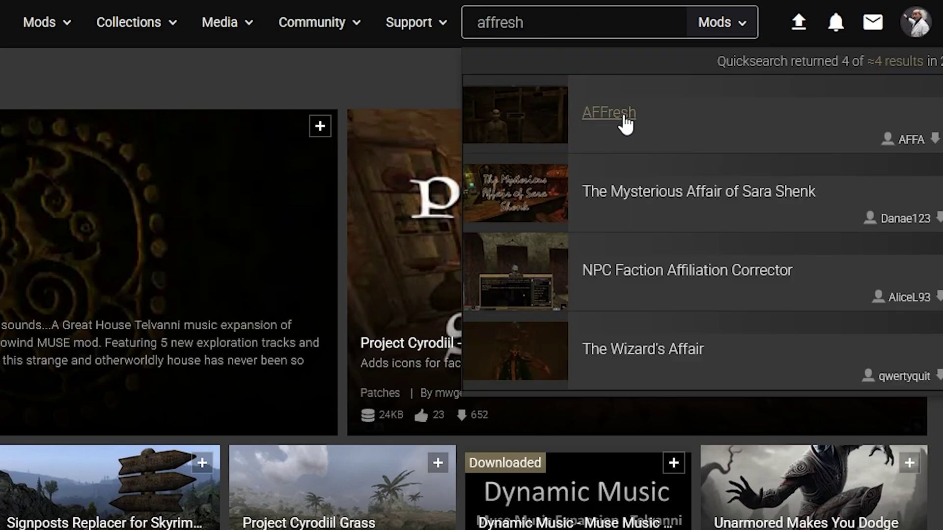
{"action": "left_click", "coordinate": [624, 119]}
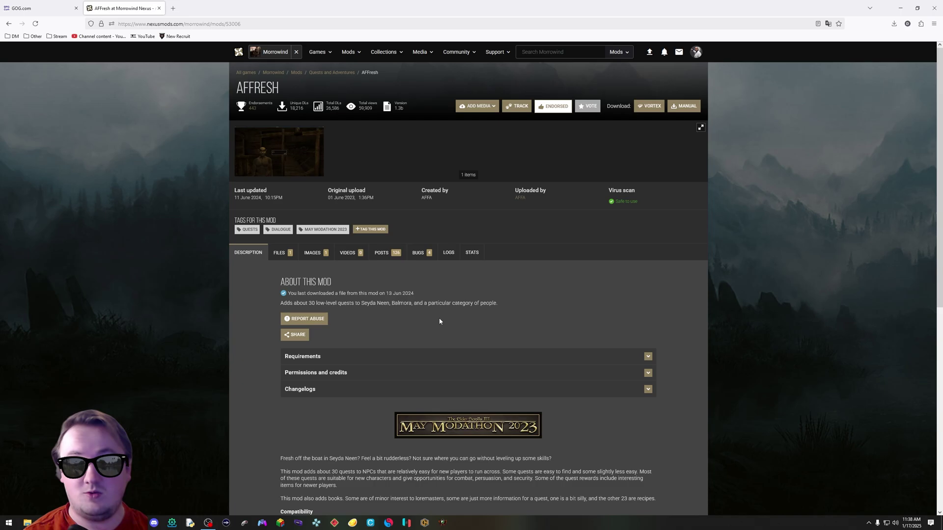
- Review the AFFresh description and manually download the main file AFFresh_1.3b.zip
{"action": "scroll", "coordinate": [455, 280], "scroll_direction": "down", "scroll_amount": 2}
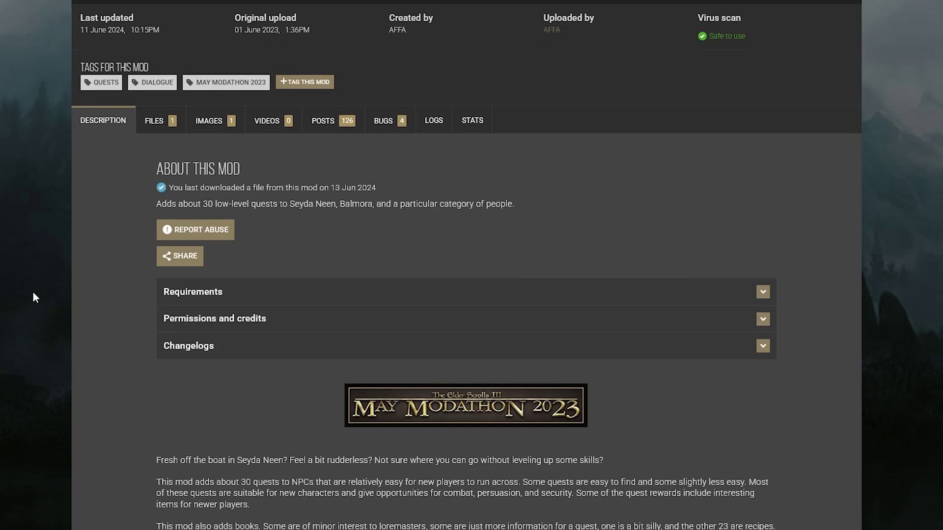
{"action": "scroll", "coordinate": [36, 298], "scroll_direction": "up", "scroll_amount": 3}
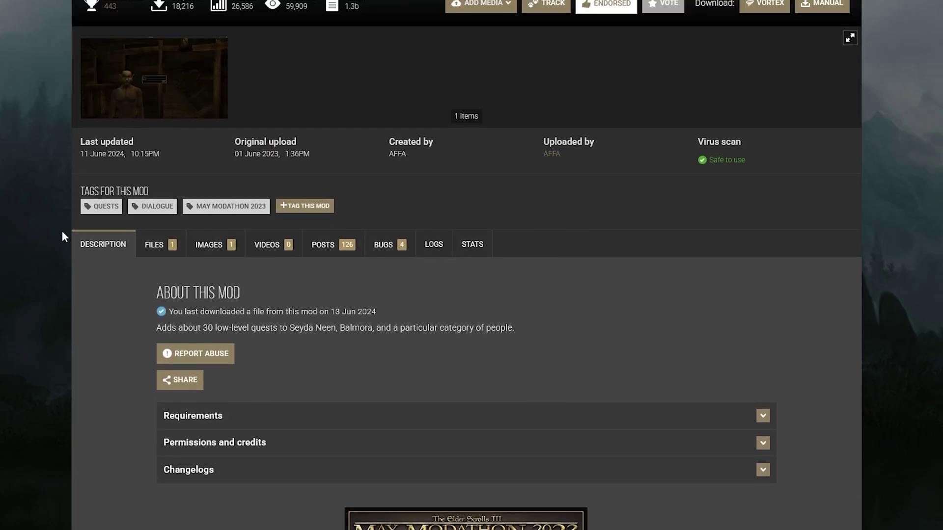
{"action": "scroll", "coordinate": [142, 294], "scroll_direction": "down", "scroll_amount": 3}
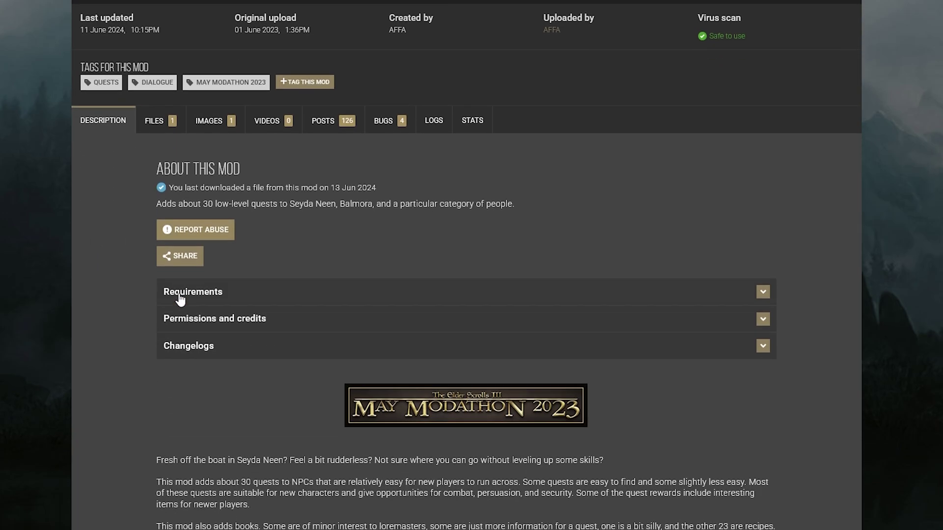
{"action": "scroll", "coordinate": [134, 293], "scroll_direction": "up", "scroll_amount": 1}
{"action": "left_click", "coordinate": [161, 191]}
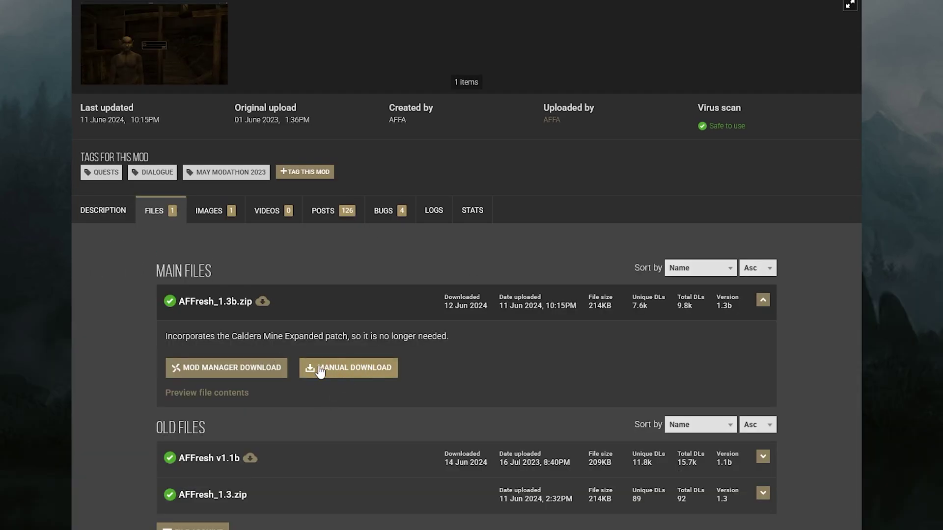
{"action": "left_click", "coordinate": [346, 373]}
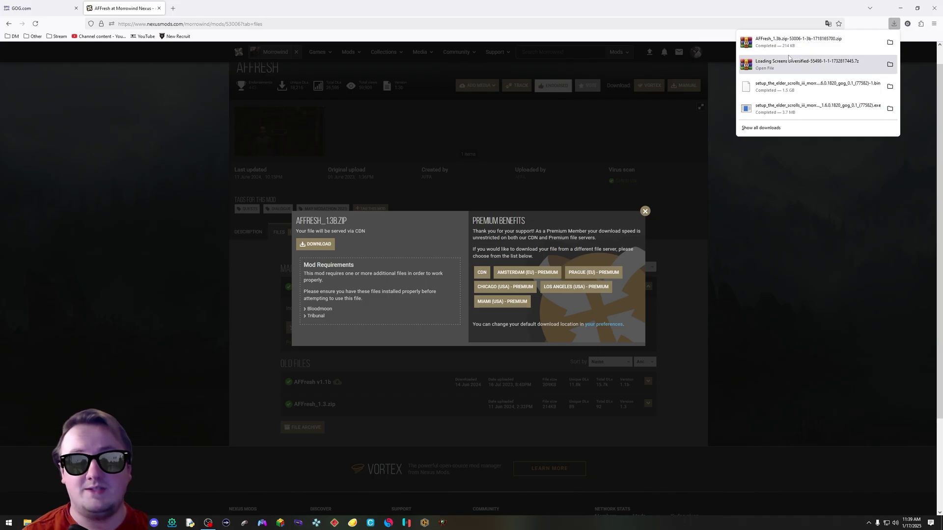
- Open the downloaded AFFresh_1.3b archive and go into its AFFresh folder
{"action": "left_click", "coordinate": [881, 47]}
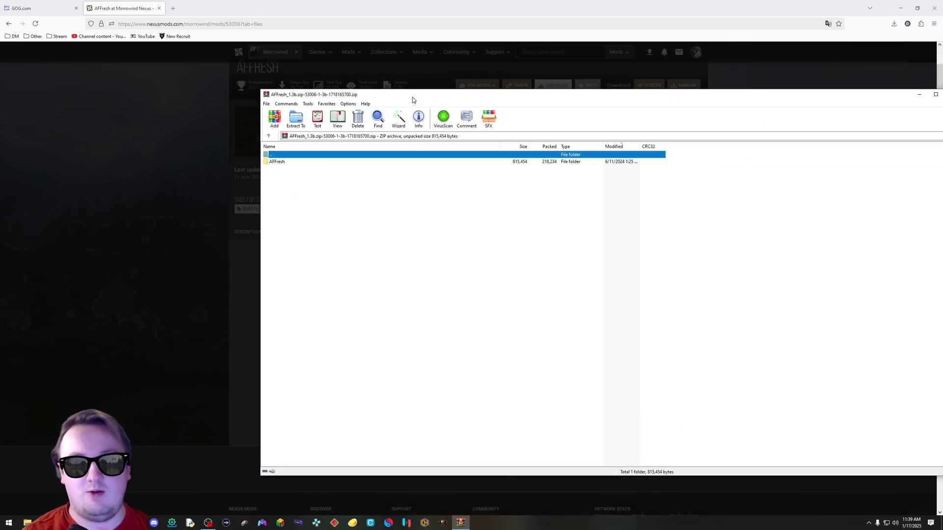
{"action": "left_click_drag", "start_coordinate": [413, 100], "coordinate": [305, 88]}
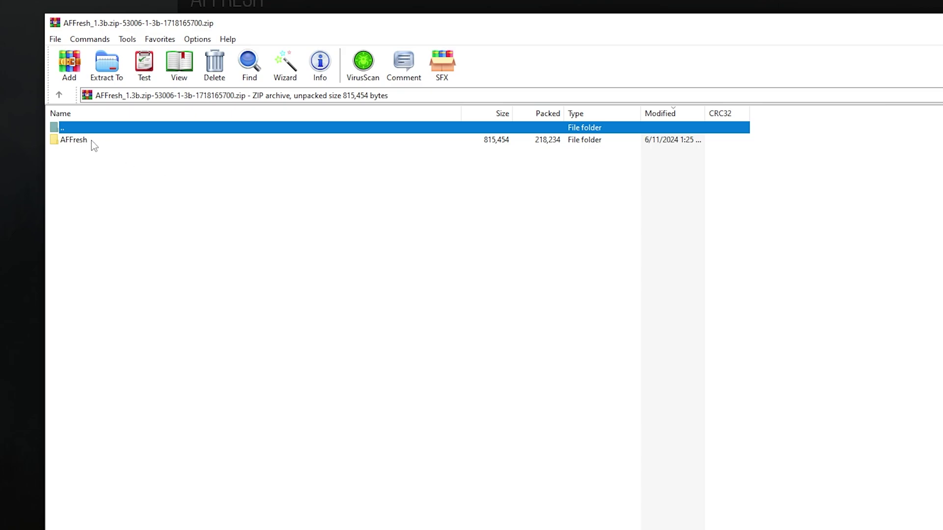
{"action": "double_click", "coordinate": [91, 141]}
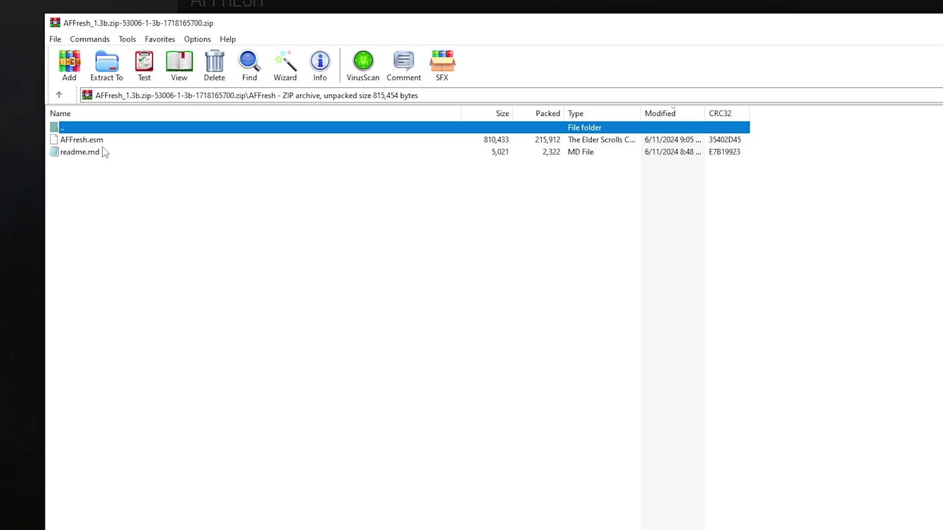
{"action": "left_click", "coordinate": [90, 180]}
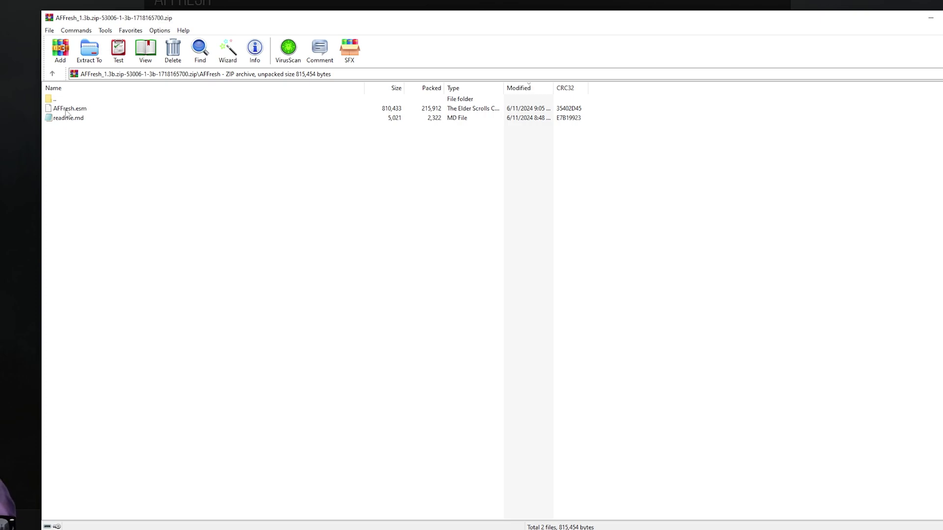
- Open Morrowind's Data Files folder alongside the archive and copy AFFresh.esm into it
{"action": "key", "text": "alt+Tab"}
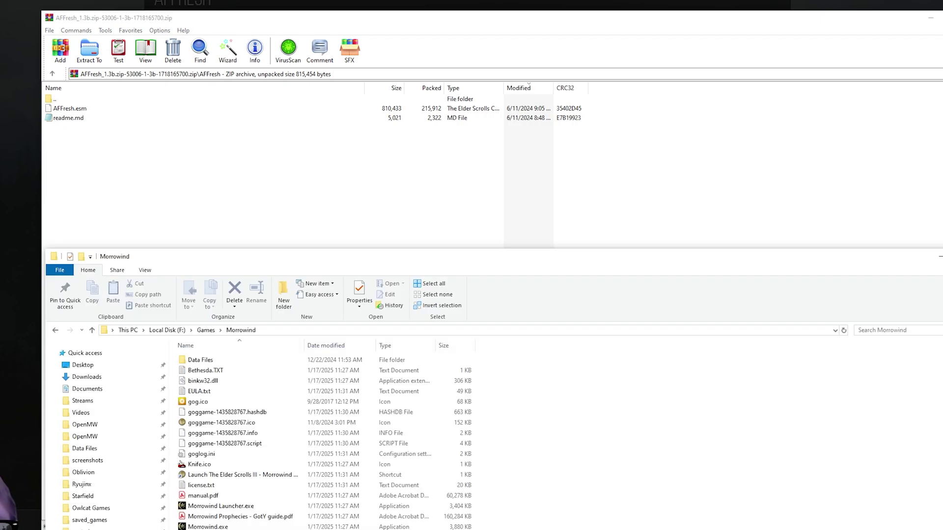
{"action": "left_click_drag", "start_coordinate": [302, 265], "coordinate": [315, 211]}
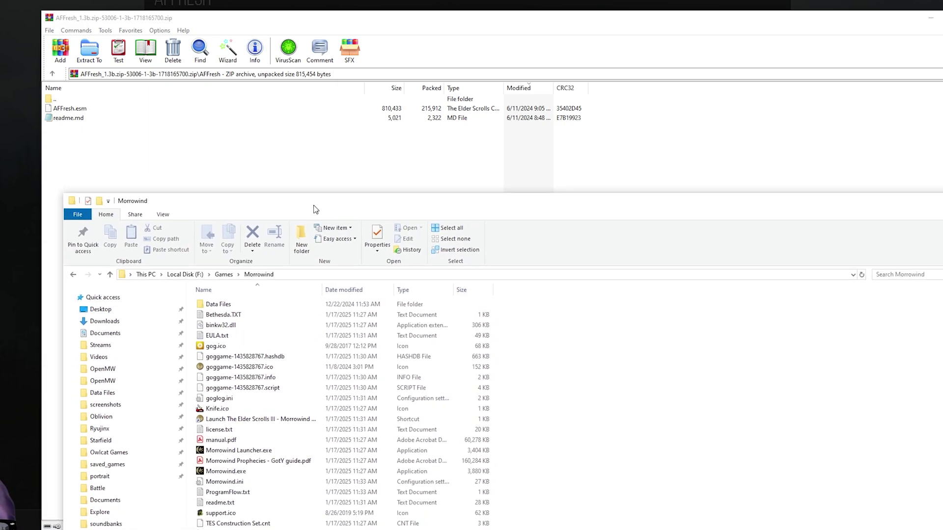
{"action": "double_click", "coordinate": [235, 309]}
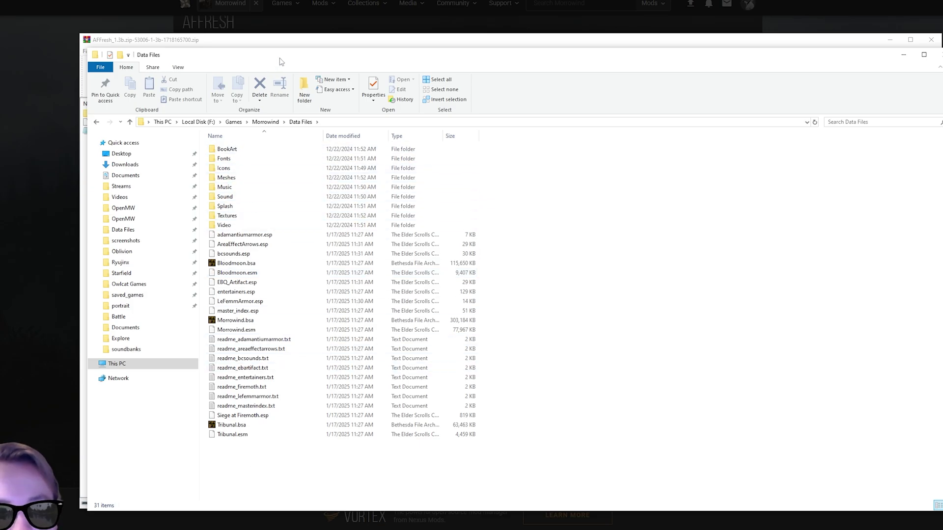
{"action": "left_click_drag", "start_coordinate": [282, 61], "coordinate": [235, 98]}
{"action": "left_click", "coordinate": [326, 50]}
{"action": "left_click_drag", "start_coordinate": [260, 50], "coordinate": [606, 88]}
{"action": "left_click_drag", "start_coordinate": [454, 161], "coordinate": [172, 496]}
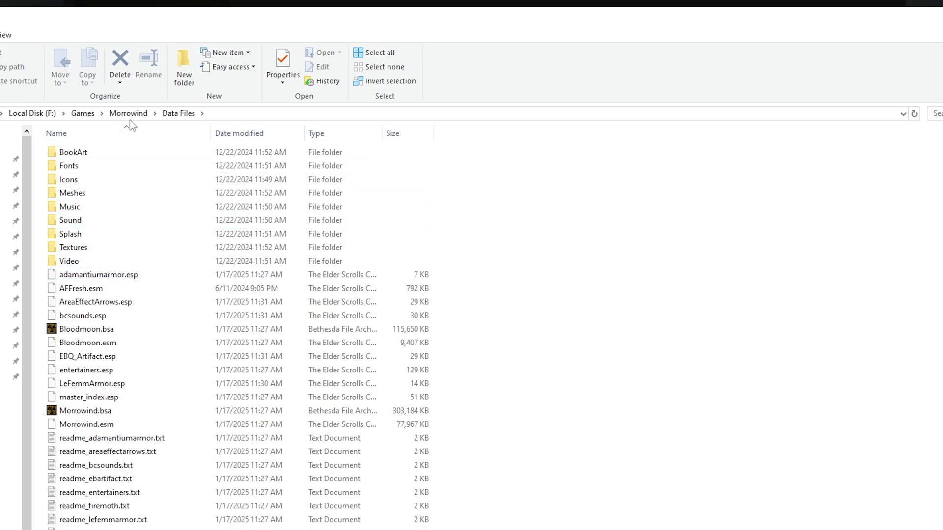
- Run Morrowind Launcher.exe from the Morrowind folder, enable AFFresh.esm in the data files and start the game
{"action": "left_click", "coordinate": [129, 114]}
{"action": "double_click", "coordinate": [102, 342]}
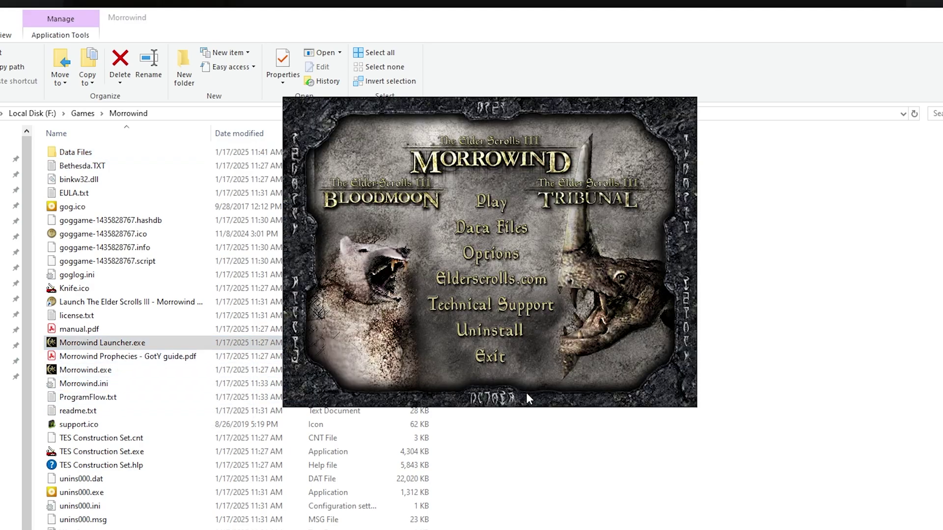
{"action": "left_click", "coordinate": [499, 230]}
{"action": "left_click", "coordinate": [302, 207]}
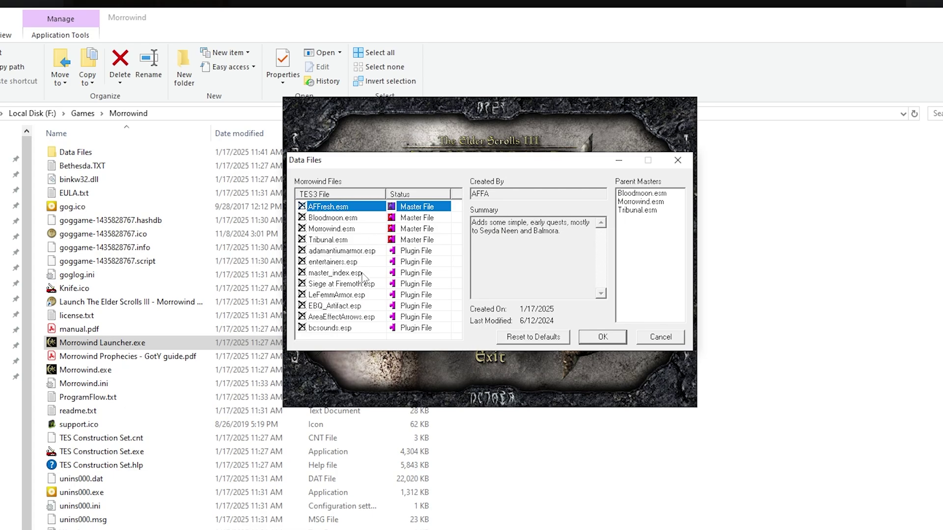
{"action": "left_click", "coordinate": [604, 338]}
{"action": "left_click", "coordinate": [499, 183]}
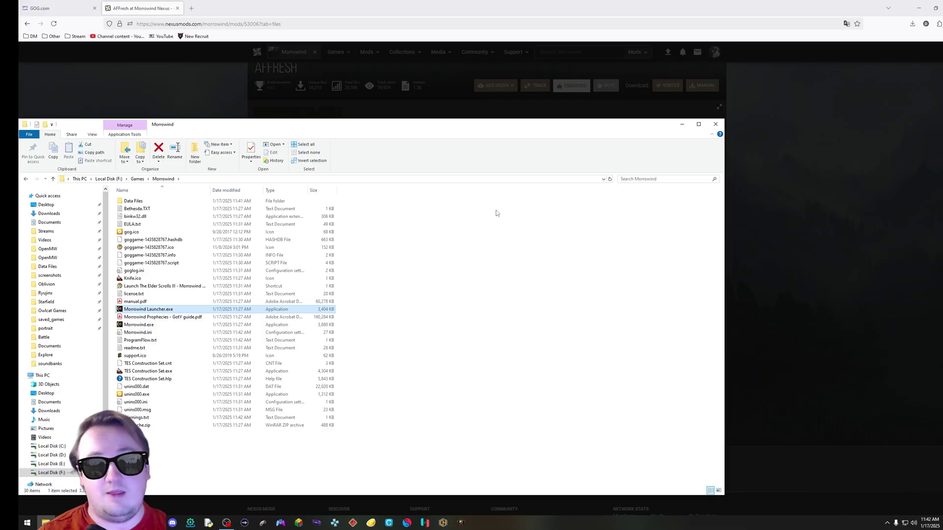
- Return to the AFFresh page in the browser, dismiss the download dialog and show the mod's description
{"action": "left_click", "coordinate": [738, 140]}
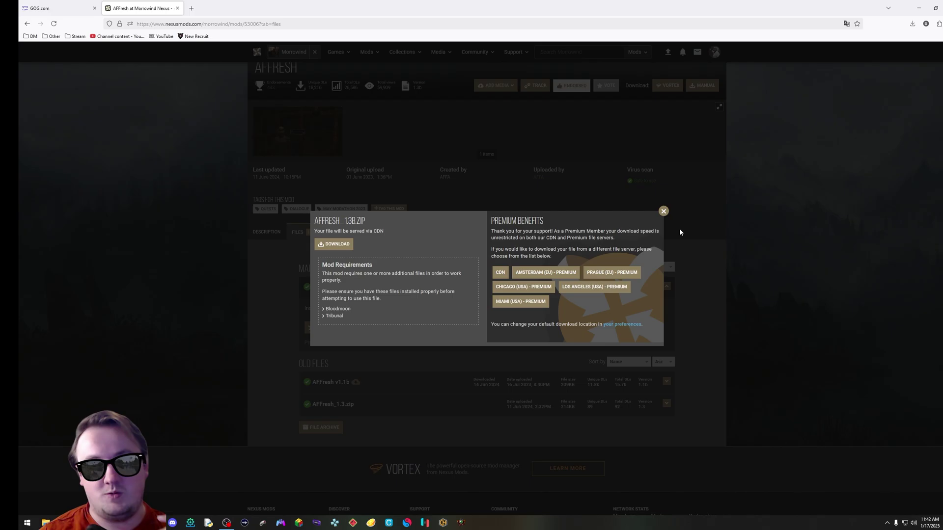
{"action": "left_click", "coordinate": [663, 211]}
{"action": "left_click", "coordinate": [267, 232]}
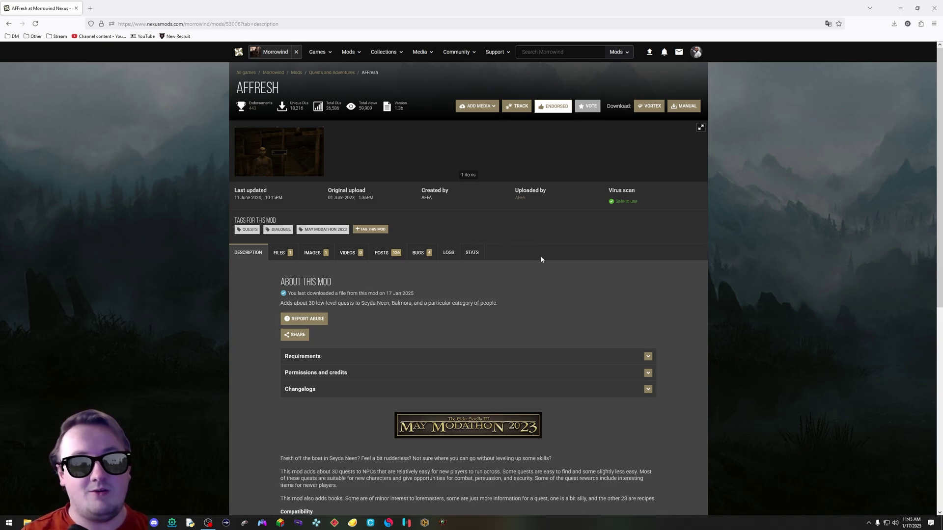
- Search the Morrowind mods for "tamriel" and open the Tamriel_Data mod page
{"action": "left_click", "coordinate": [541, 52]}
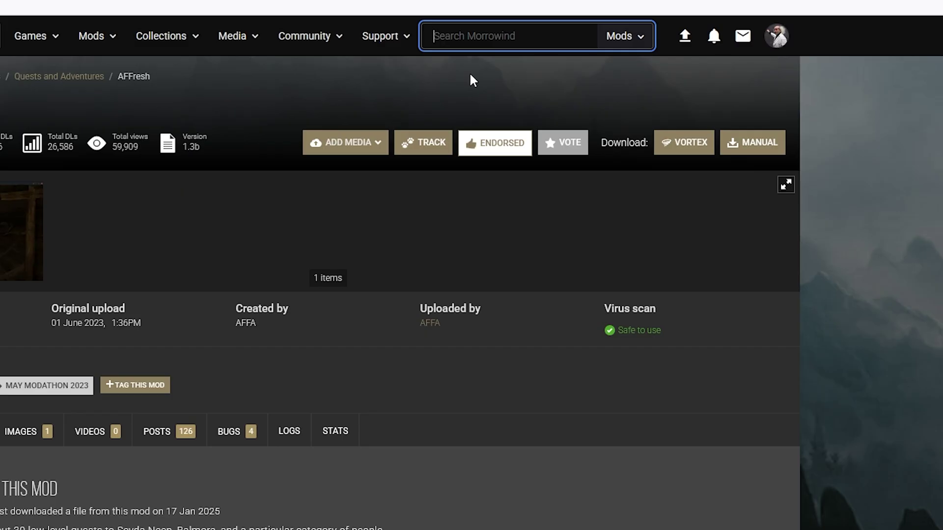
{"action": "type", "text": "tamriel"}
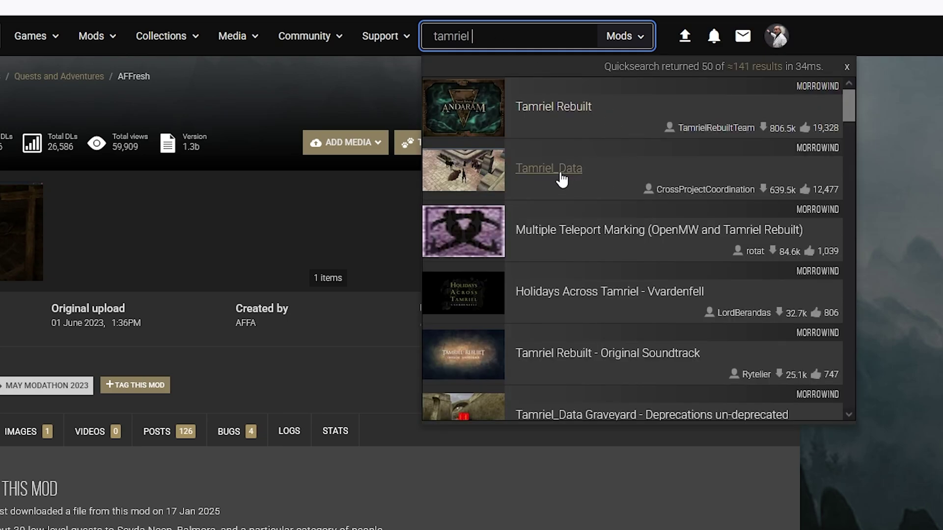
{"action": "left_click", "coordinate": [545, 169]}
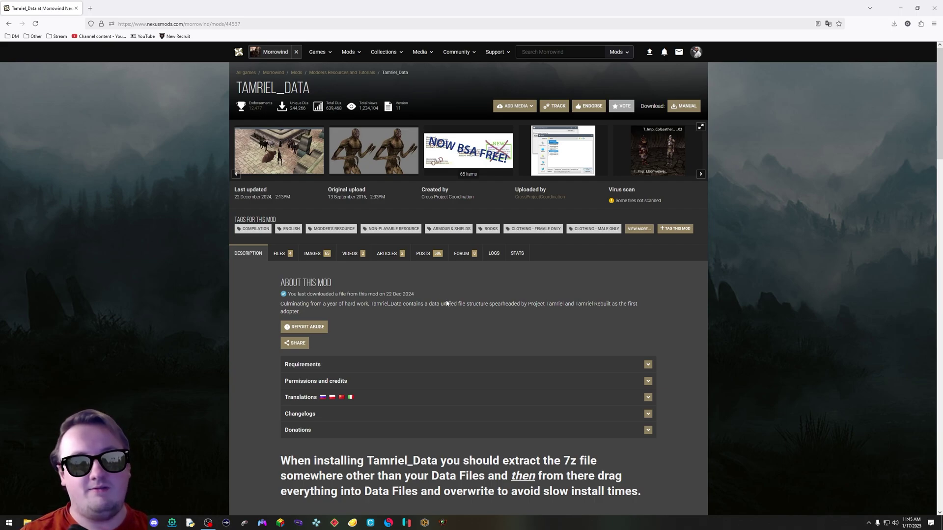
{"action": "scroll", "coordinate": [270, 296], "scroll_direction": "down", "scroll_amount": 2}
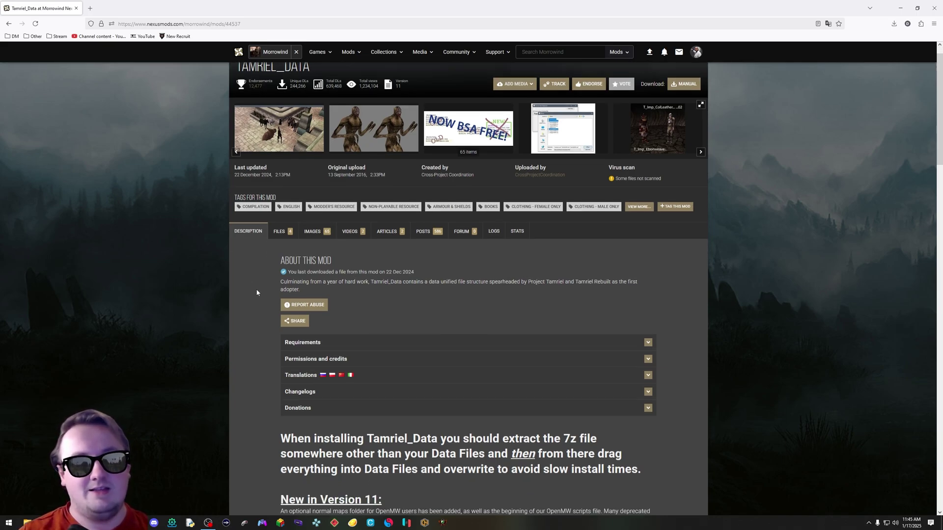
{"action": "scroll", "coordinate": [266, 293], "scroll_direction": "up", "scroll_amount": 2}
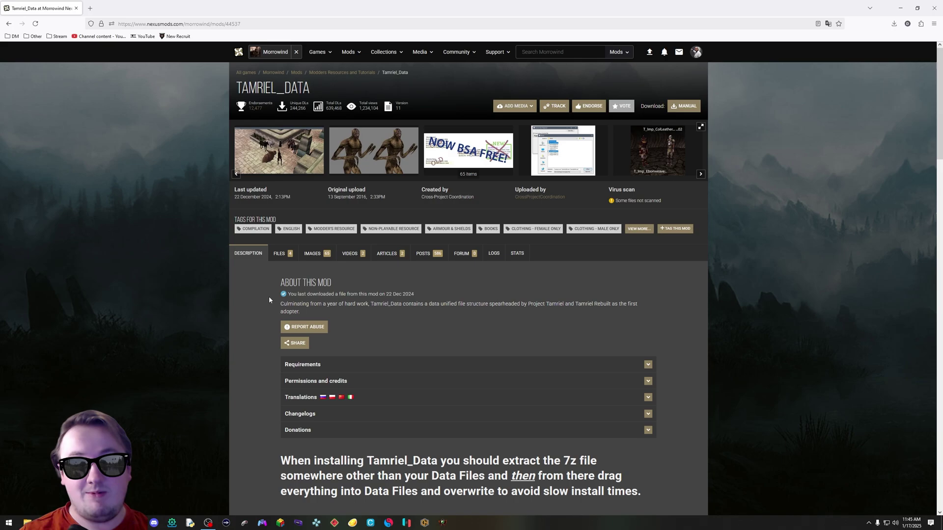
- Review the Tamriel_Data files and manually download the Tamriel Data (HD) main file
{"action": "left_click", "coordinate": [281, 253]}
{"action": "scroll", "coordinate": [364, 278], "scroll_direction": "down", "scroll_amount": 3}
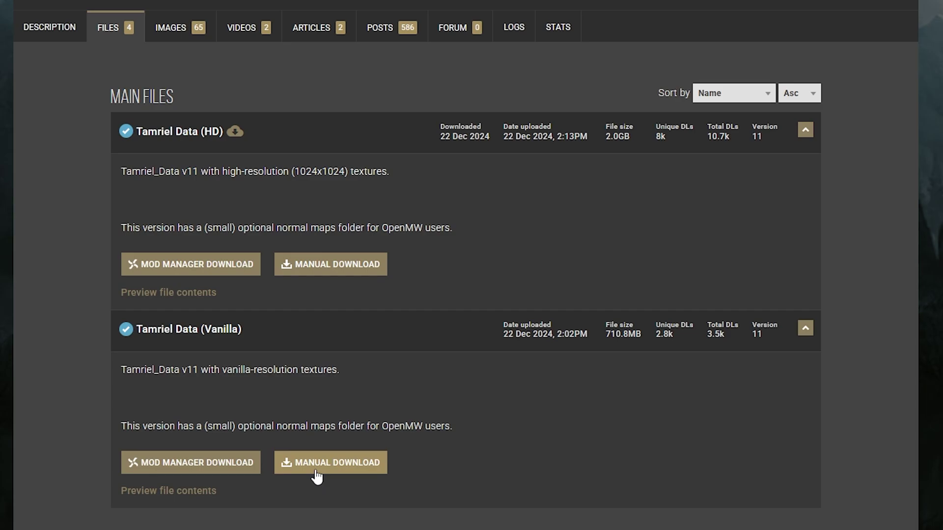
{"action": "scroll", "coordinate": [445, 444], "scroll_direction": "down", "scroll_amount": 2}
{"action": "scroll", "coordinate": [506, 427], "scroll_direction": "up", "scroll_amount": 3}
{"action": "scroll", "coordinate": [455, 388], "scroll_direction": "down", "scroll_amount": 3}
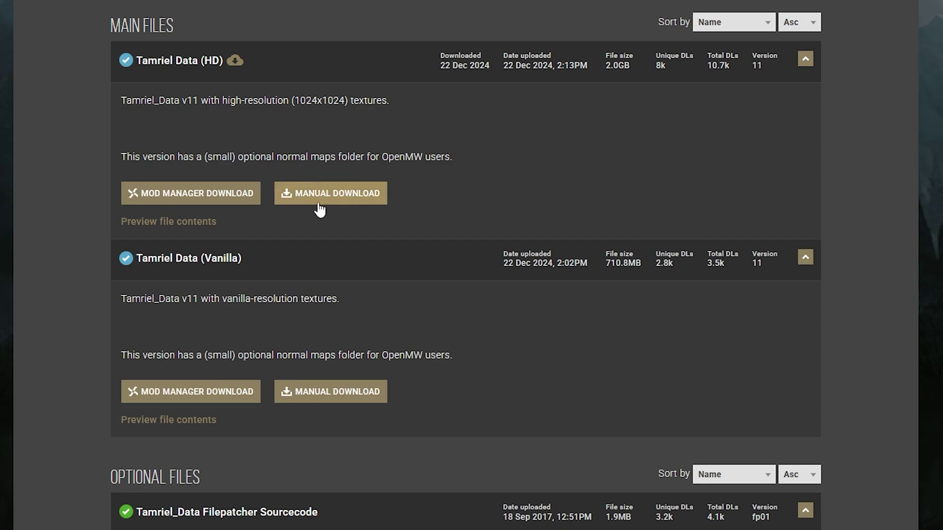
{"action": "left_click", "coordinate": [347, 197]}
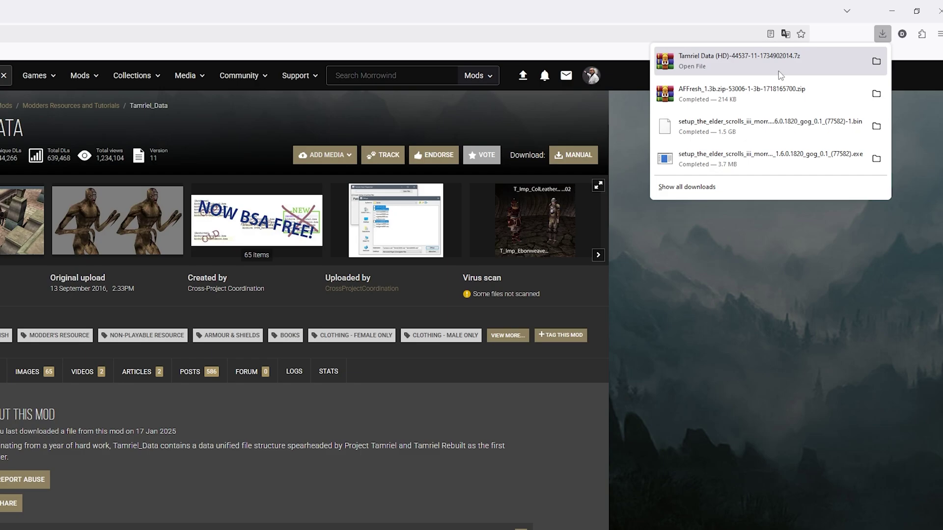
- Open the downloaded Tamriel Data (HD) archive and copy everything in its 00 Data Files folder into Morrowind's Data Files folder
{"action": "left_click", "coordinate": [750, 72]}
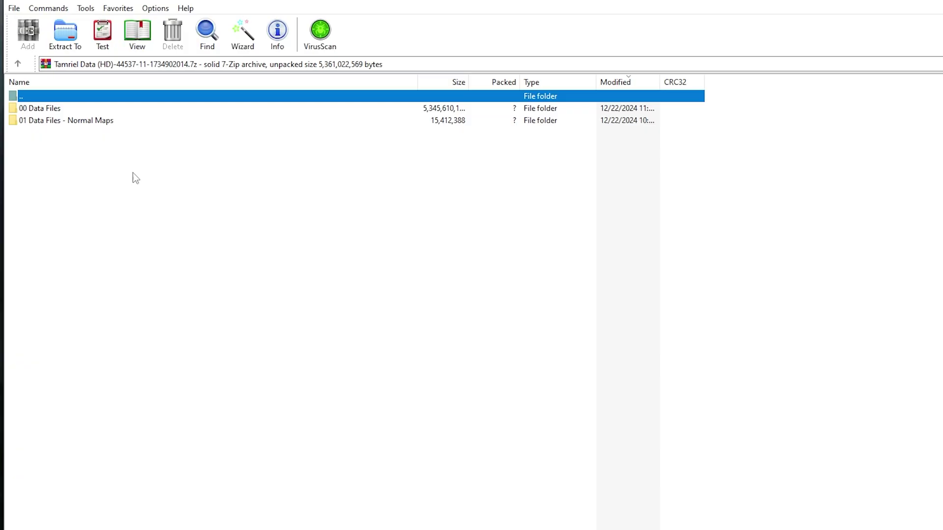
{"action": "double_click", "coordinate": [54, 110]}
{"action": "double_click", "coordinate": [42, 105]}
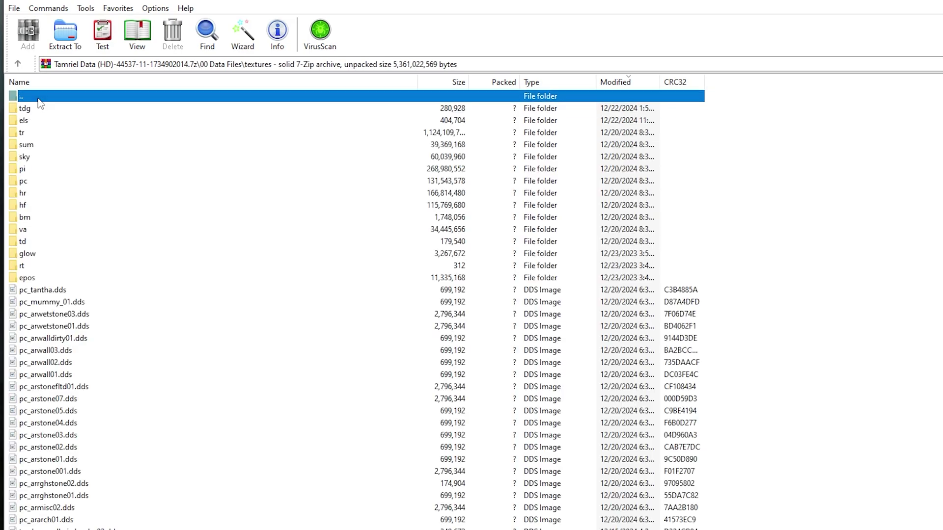
{"action": "double_click", "coordinate": [39, 97]}
{"action": "double_click", "coordinate": [44, 97]}
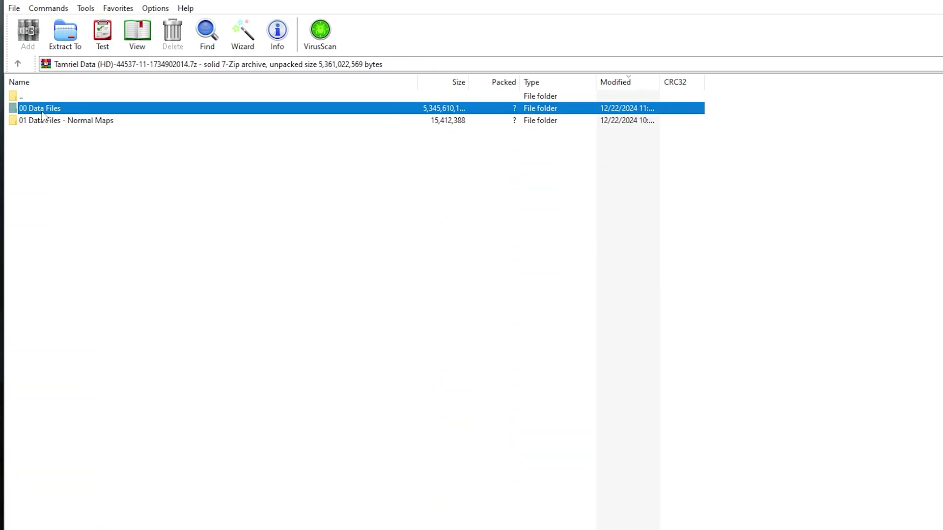
{"action": "double_click", "coordinate": [43, 111]}
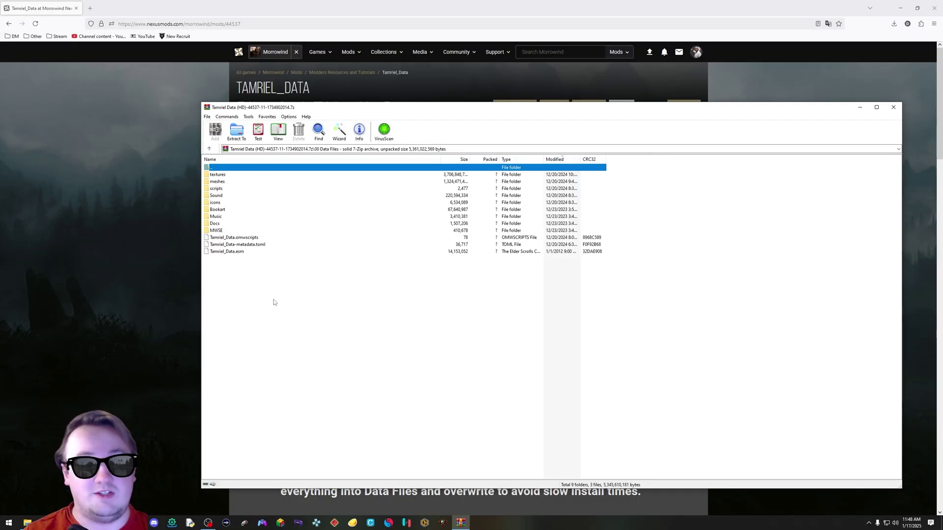
{"action": "left_click_drag", "start_coordinate": [263, 295], "coordinate": [222, 176]}
{"action": "left_click_drag", "start_coordinate": [200, 287], "coordinate": [624, 292]}
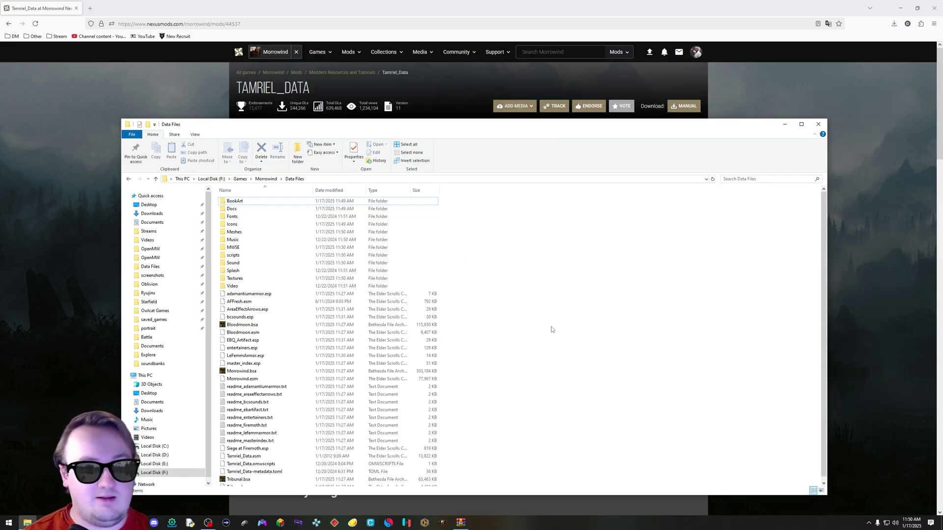
- Open the Tamriel Rebuilt mod page from the Morrowind mod search and manually download its main file
{"action": "left_click", "coordinate": [52, 244]}
{"action": "left_click", "coordinate": [540, 52]}
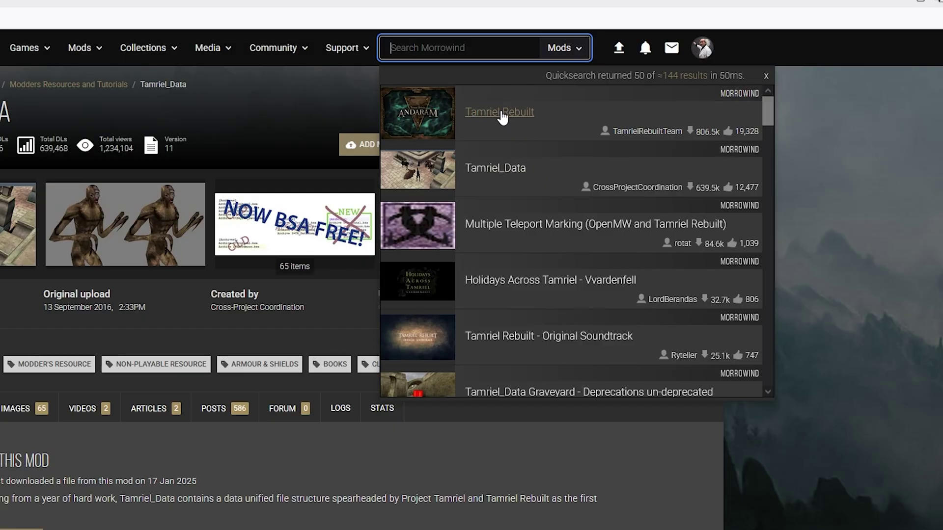
{"action": "left_click", "coordinate": [510, 117]}
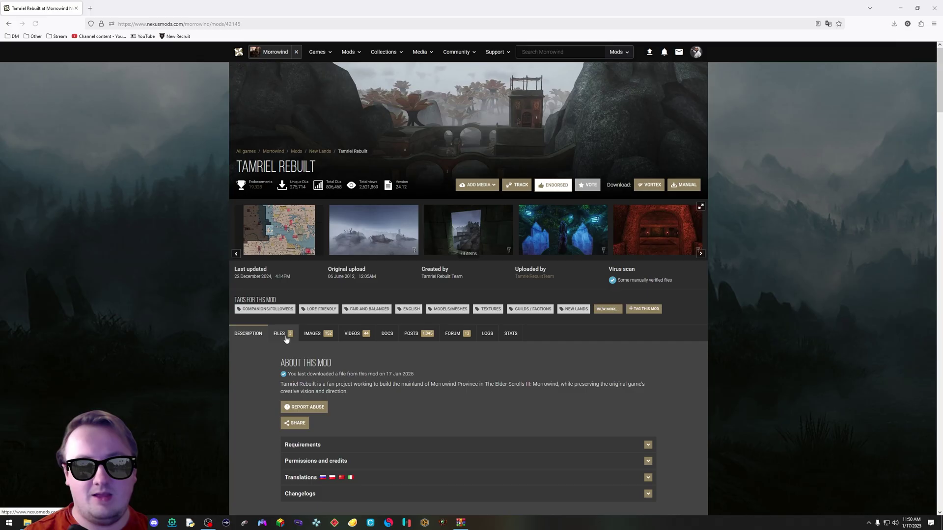
{"action": "left_click", "coordinate": [286, 338]}
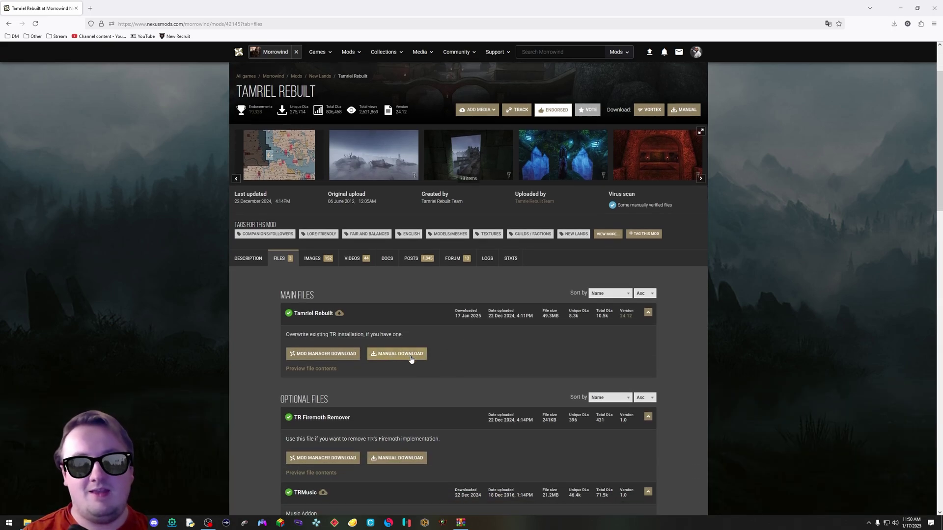
{"action": "left_click", "coordinate": [401, 354]}
{"action": "left_click", "coordinate": [330, 249]}
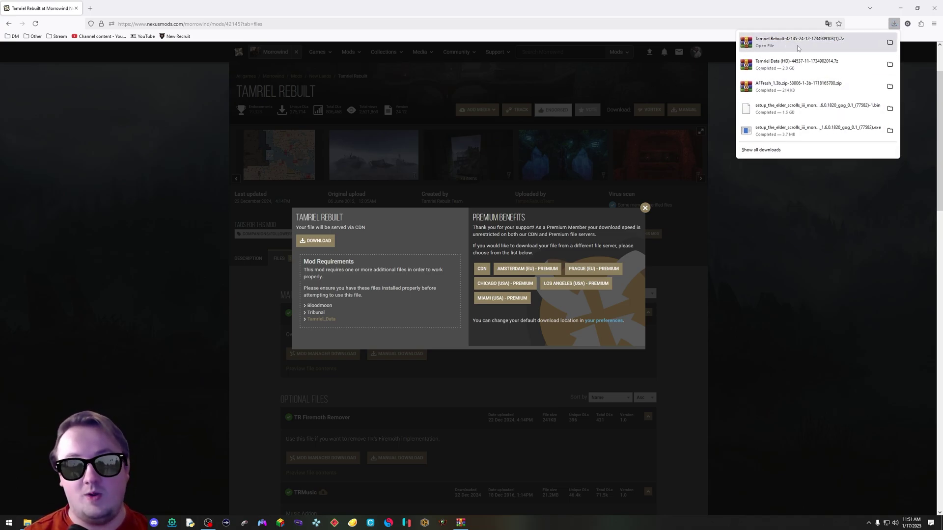
- Open the downloaded Tamriel Rebuilt archive and copy TR_Mainland.esm from its 00 Core folder into Morrowind's Data Files folder
{"action": "left_click", "coordinate": [797, 46]}
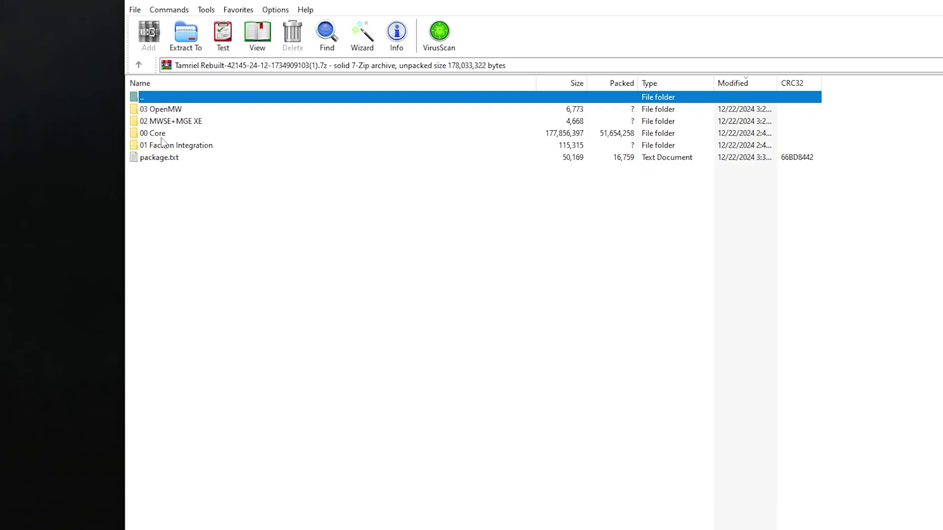
{"action": "left_click", "coordinate": [162, 135]}
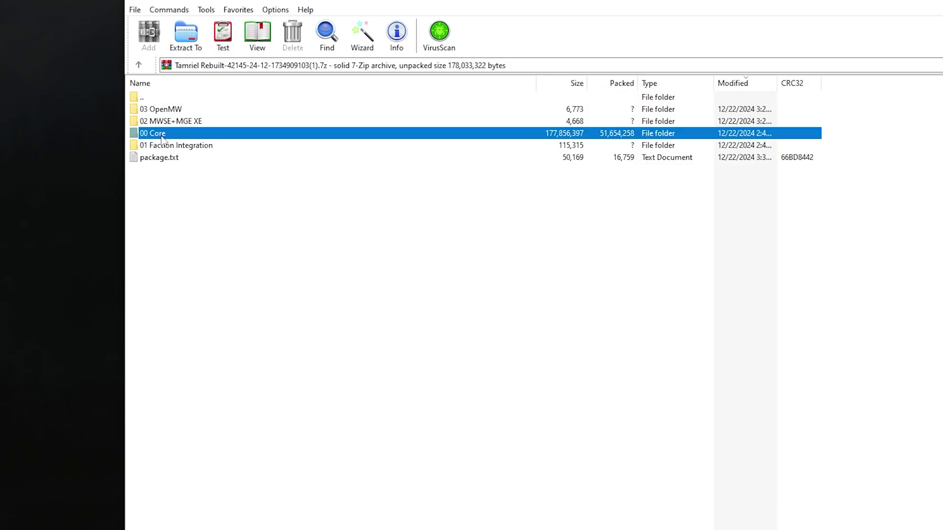
{"action": "double_click", "coordinate": [162, 135]}
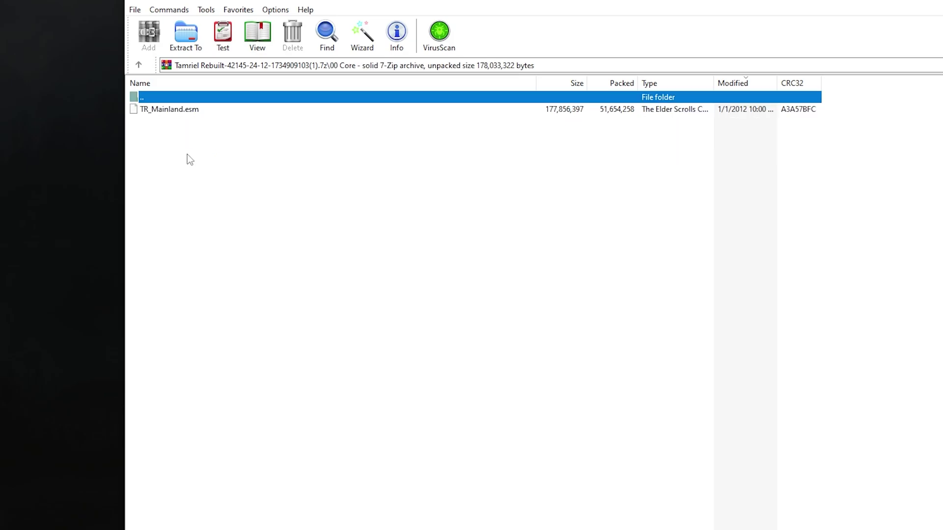
{"action": "left_click", "coordinate": [188, 110]}
{"action": "left_click_drag", "start_coordinate": [188, 110], "coordinate": [770, 308]}
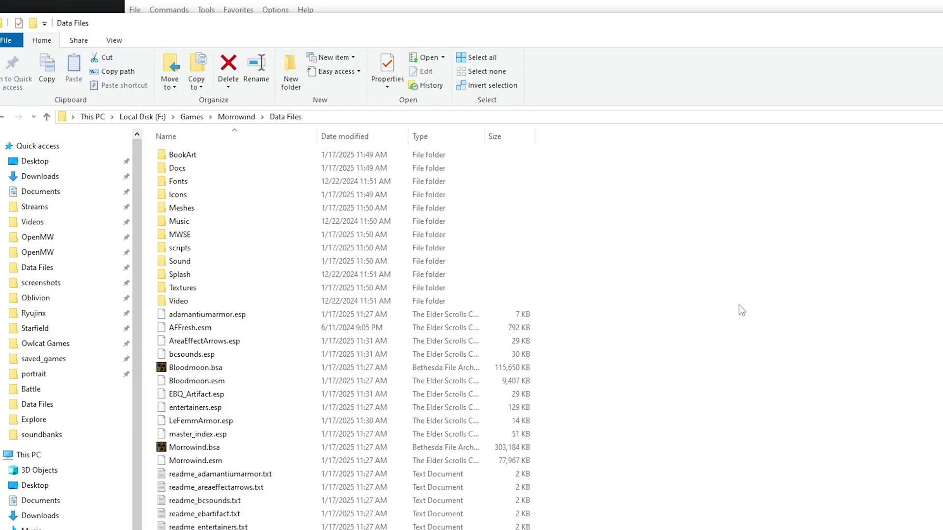
{"action": "scroll", "coordinate": [579, 320], "scroll_direction": "down", "scroll_amount": 1}
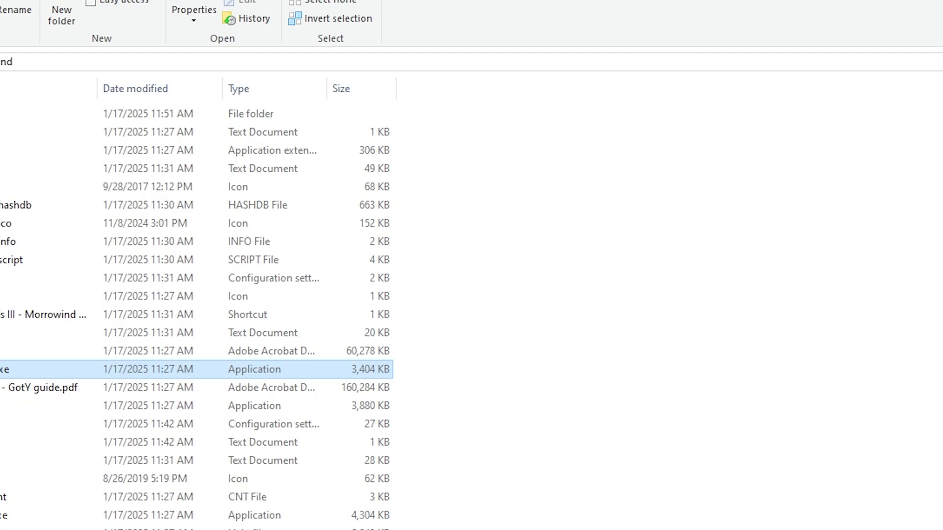
- Run the Morrowind launcher, enable Tamriel_Data.esm and TR_Mainland.esm in the data files and start the game
{"action": "key", "text": "Return"}
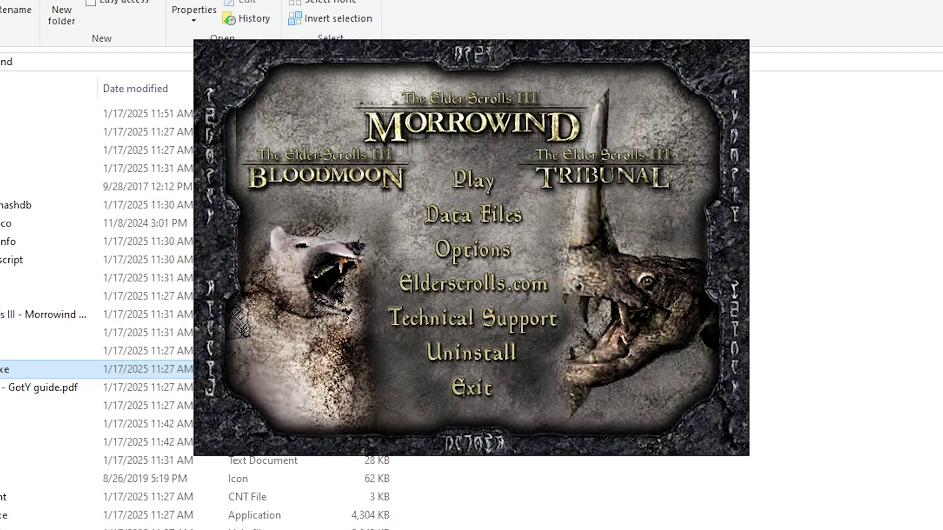
{"action": "left_click", "coordinate": [470, 220]}
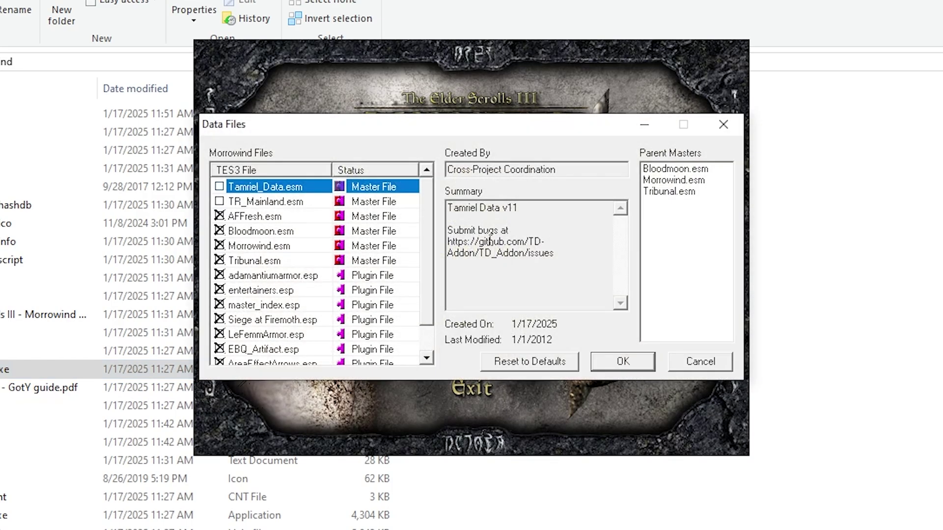
{"action": "left_click", "coordinate": [220, 202]}
{"action": "left_click", "coordinate": [623, 362]}
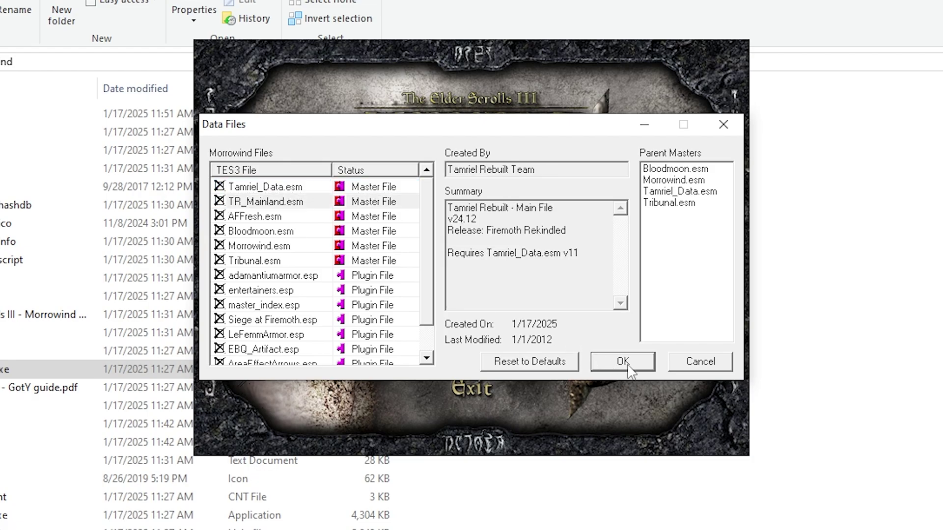
{"action": "left_click", "coordinate": [470, 183]}
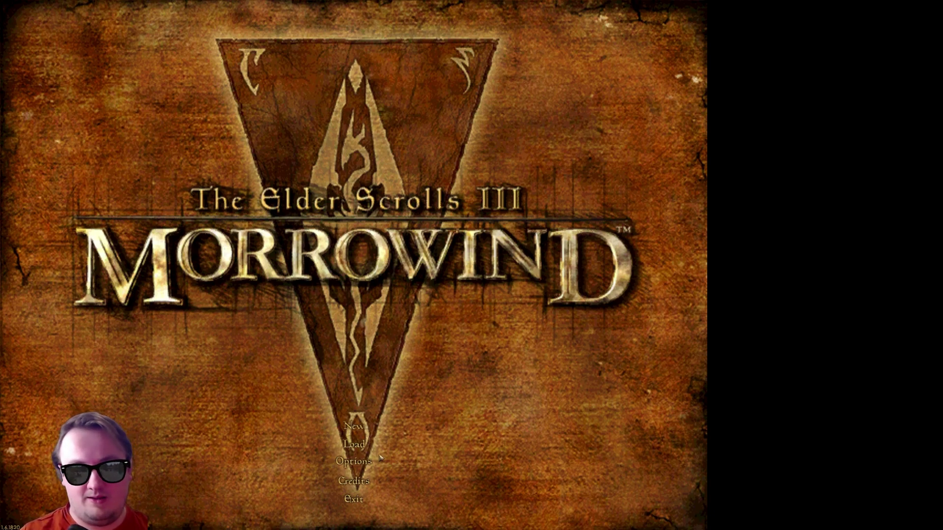
- Exit the game and manually download the Sky_Main file from the Skyrim Home Of The Nords mod page on Nexus Mods
{"action": "left_click", "coordinate": [354, 499]}
{"action": "left_click", "coordinate": [345, 271]}
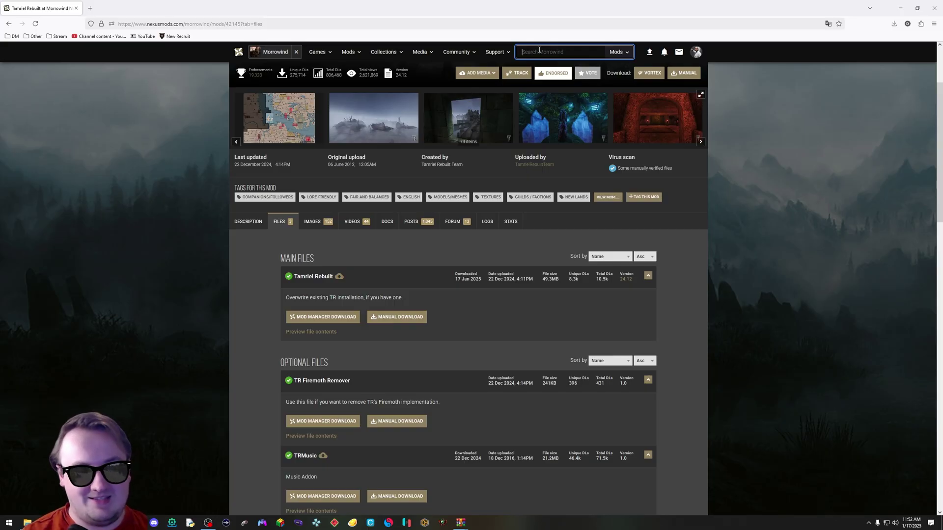
{"action": "type", "text": "skyrim"}
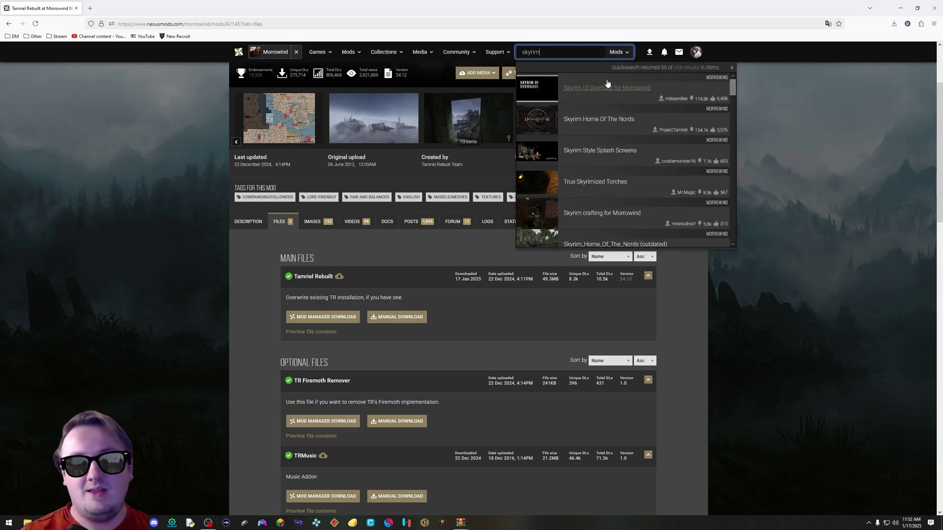
{"action": "left_click", "coordinate": [608, 122]}
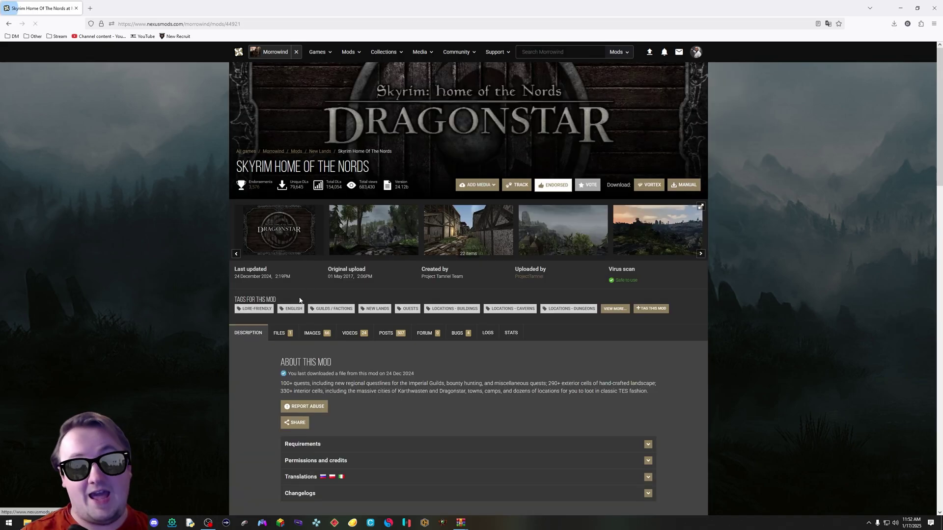
{"action": "left_click", "coordinate": [281, 333]}
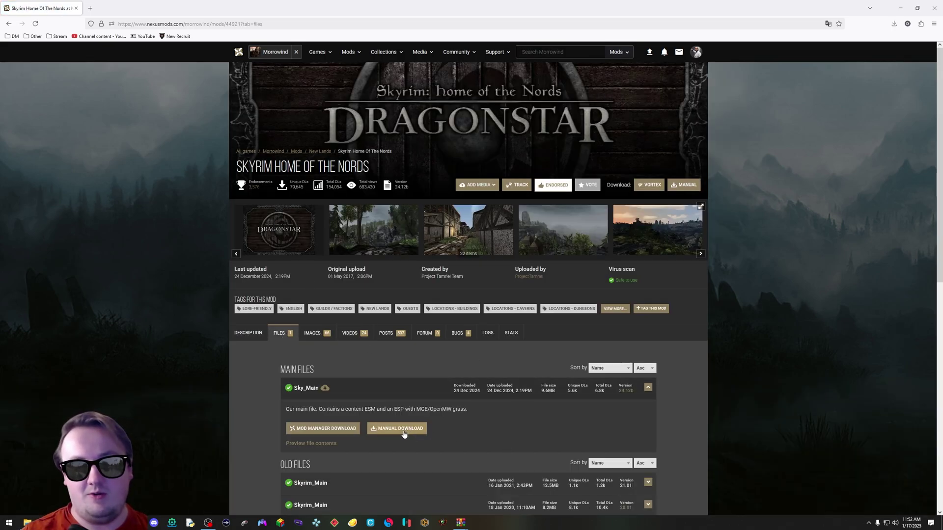
{"action": "left_click", "coordinate": [399, 429]}
{"action": "left_click", "coordinate": [316, 241]}
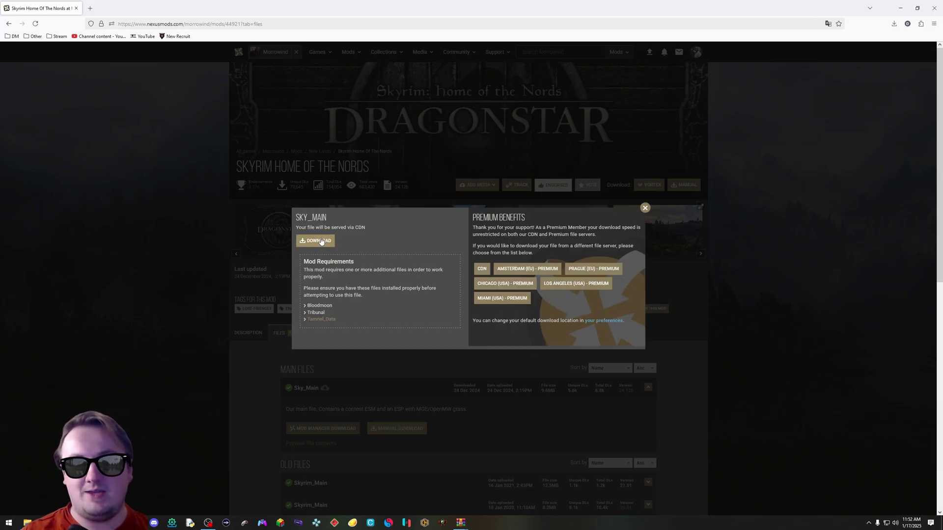
- Open the downloaded Sky_Main archive and copy Docs and Sky_Main.esm from its 00 Core folder into Morrowind's Data Files folder
{"action": "left_click", "coordinate": [794, 43]}
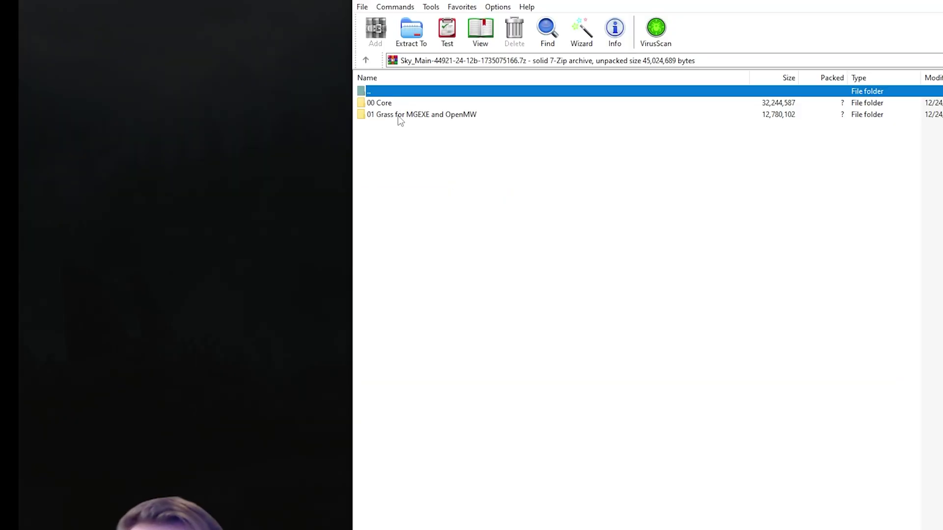
{"action": "double_click", "coordinate": [228, 176]}
{"action": "left_click_drag", "start_coordinate": [422, 142], "coordinate": [426, 100]}
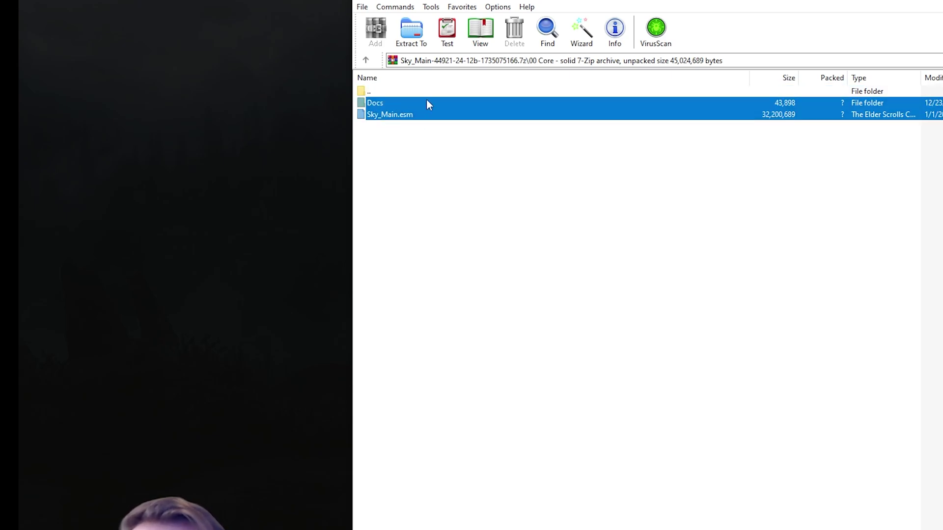
{"action": "key", "text": "alt+Tab"}
{"action": "left_click_drag", "start_coordinate": [744, 391], "coordinate": [211, 143]}
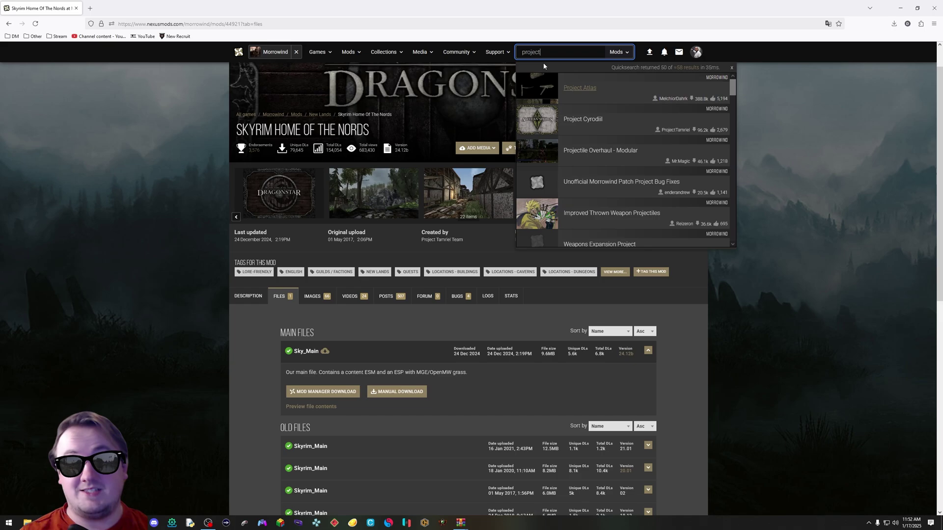
- Open the Project Cyrodiil mod page from the Morrowind mod search and manually download its Cyr_Main file
{"action": "left_click", "coordinate": [583, 119]}
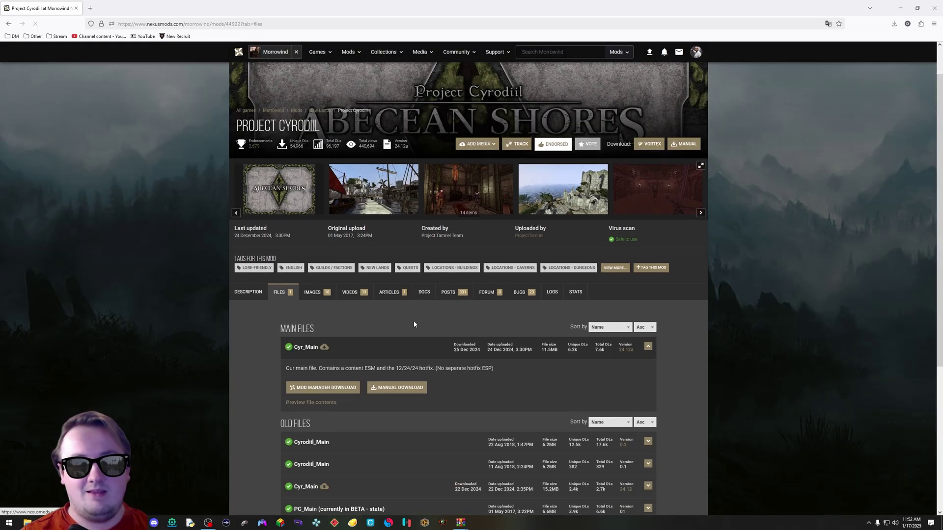
{"action": "scroll", "coordinate": [412, 319], "scroll_direction": "down", "scroll_amount": 2}
{"action": "left_click", "coordinate": [411, 317]}
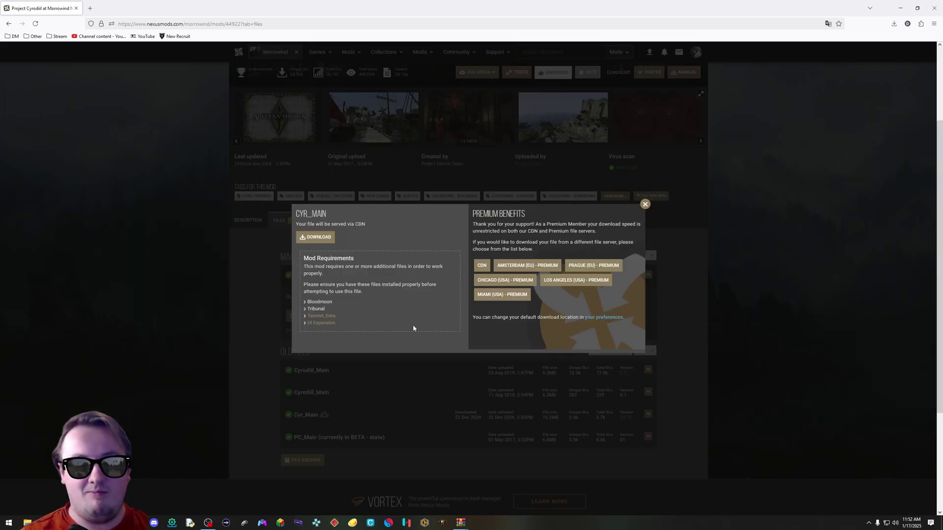
{"action": "left_click", "coordinate": [315, 237]}
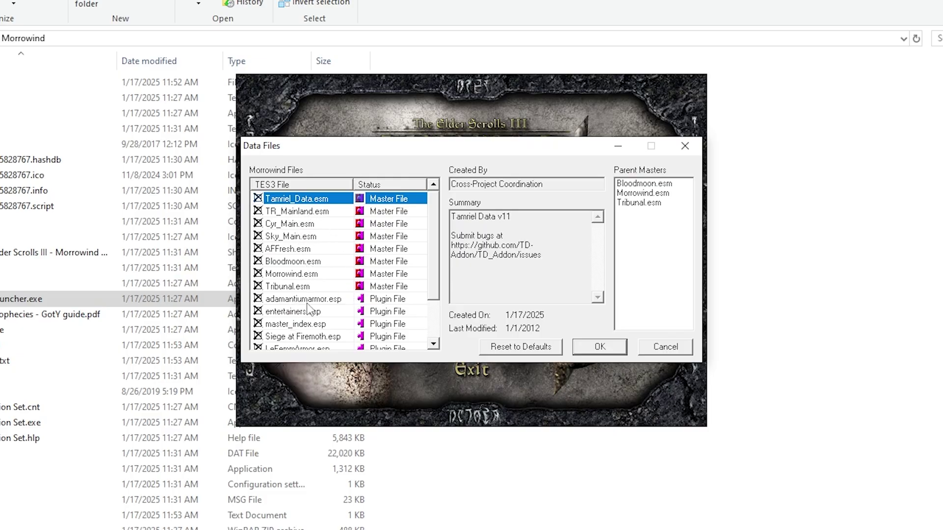
- Review the enabled master and plugin files in the launcher's data files and select Siege at Firemoth.esp
{"action": "scroll", "coordinate": [383, 307], "scroll_direction": "down", "scroll_amount": 2}
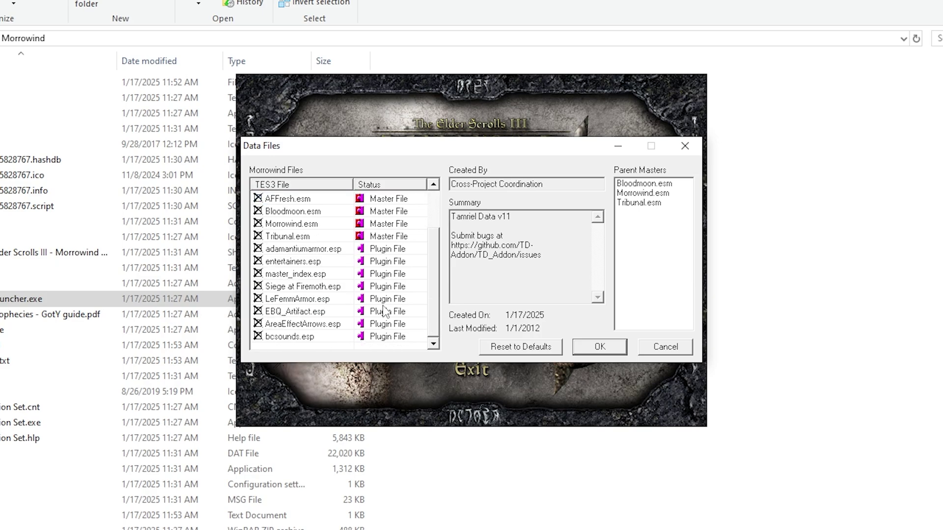
{"action": "left_click", "coordinate": [294, 289]}
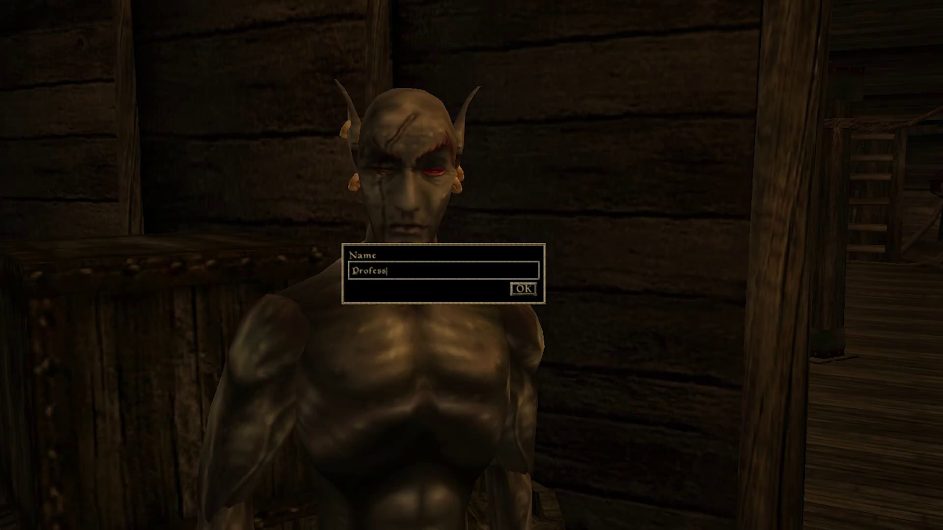
- Name the new game's character Professor Boondoggle and confirm the name
{"action": "type", "text": "or Boondoggle"}
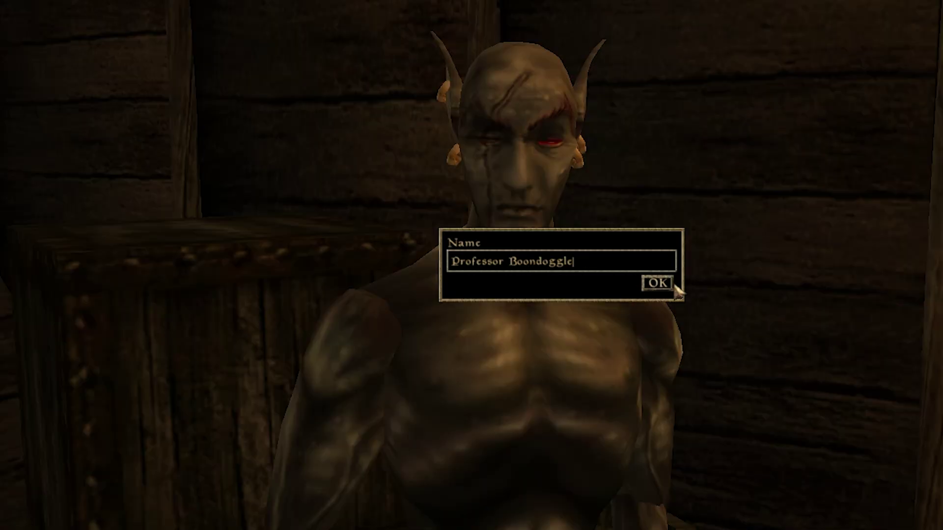
{"action": "left_click", "coordinate": [404, 274]}
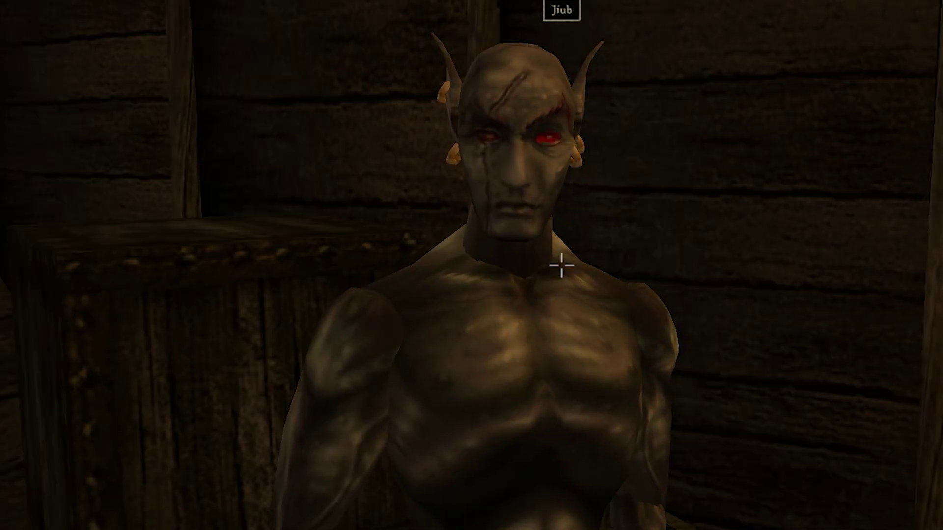